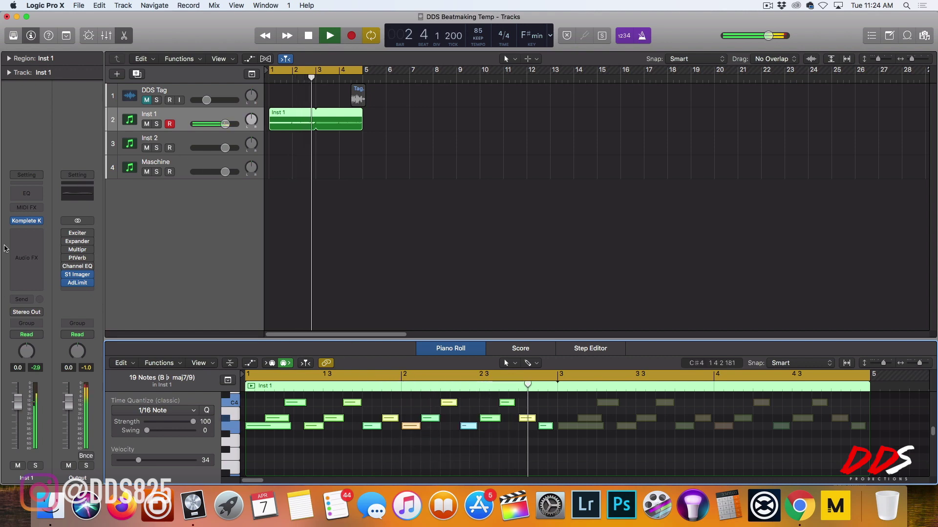
Add the HalfTime effect to Inst 1 with a 1/2 loop, 47% mix and the lower band limit at 224 Hz
left_click(26, 231)
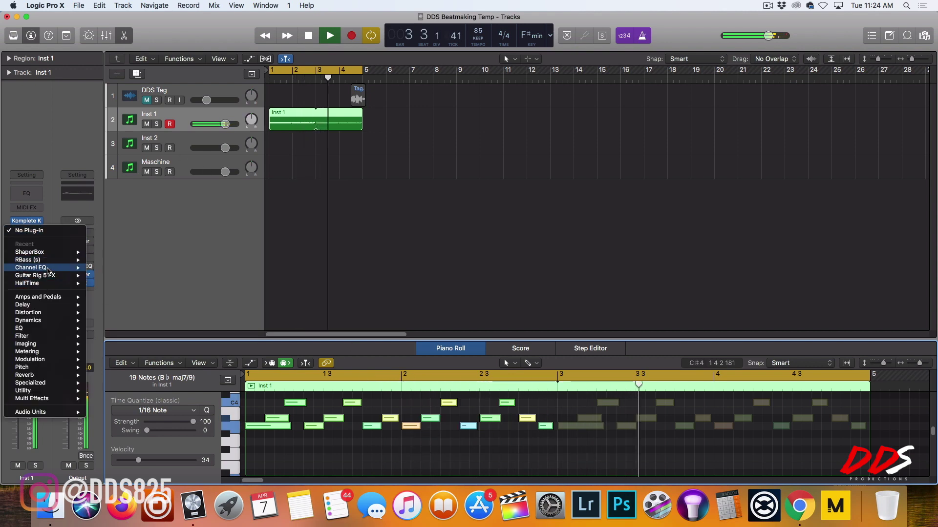
left_click(100, 284)
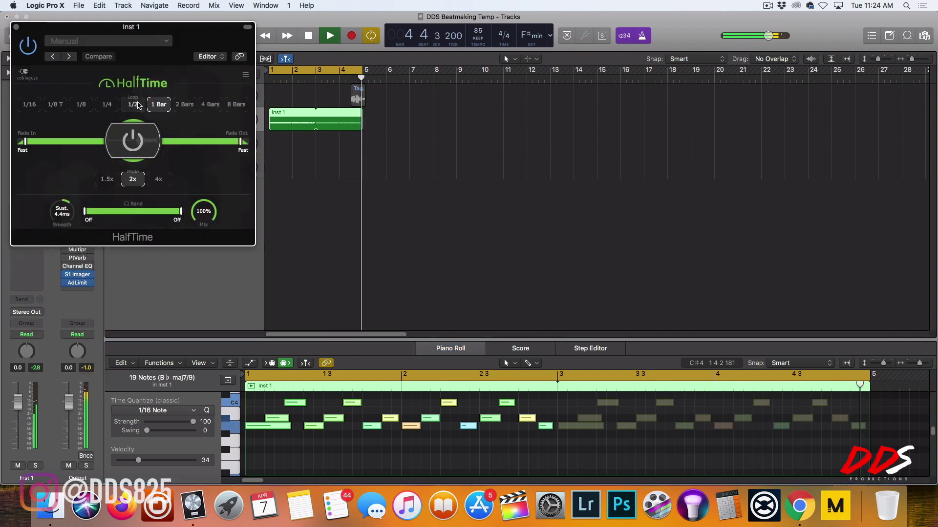
left_click(133, 103)
left_click_drag(207, 213, 207, 240)
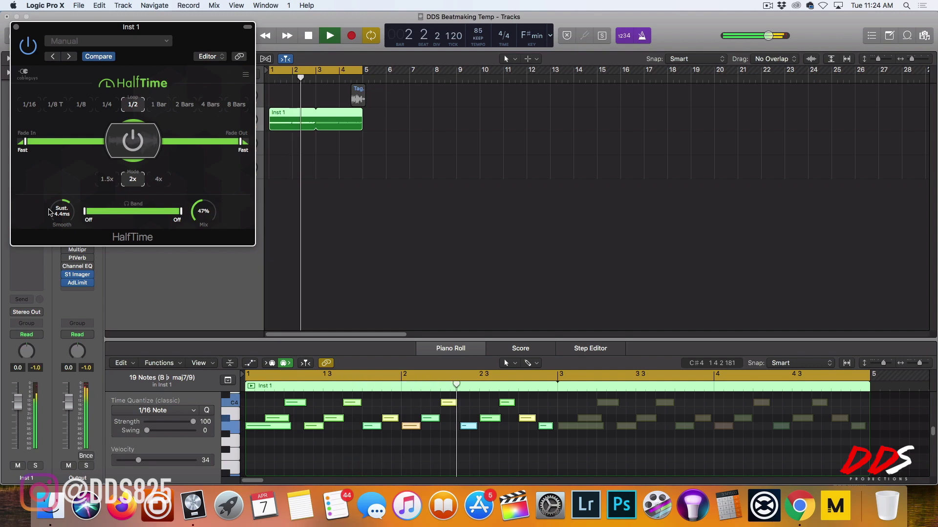
left_click_drag(86, 211, 116, 212)
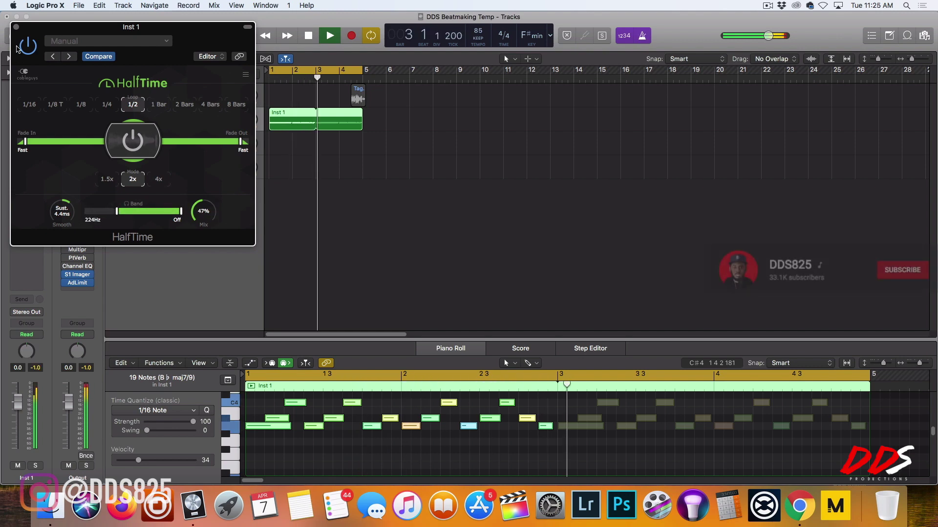
left_click(16, 27)
Turn off the metronome and delete the existing looped region from the Inst 1 track
left_click(642, 35)
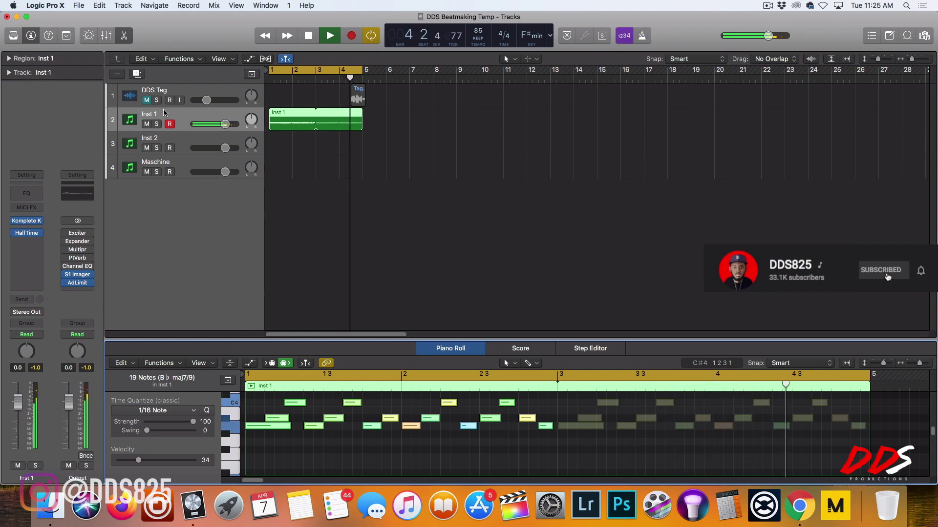
left_click(197, 151)
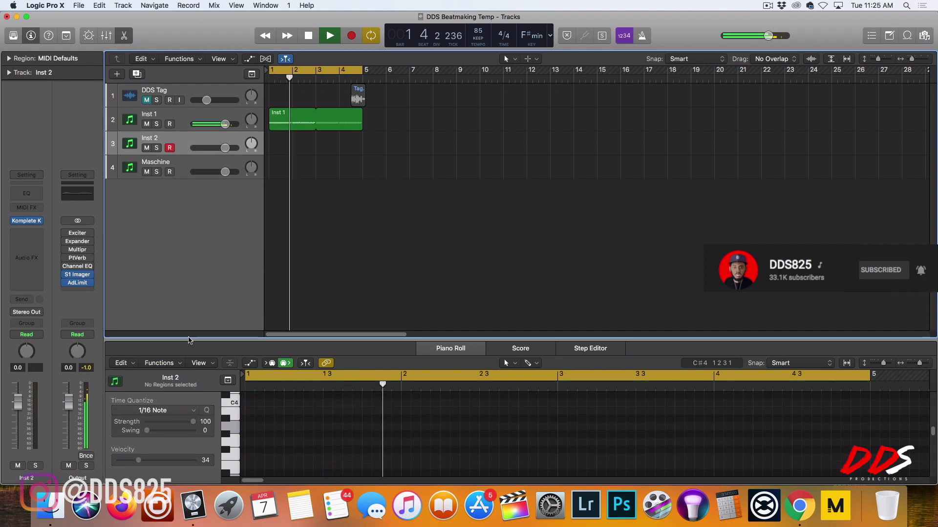
left_click(185, 121)
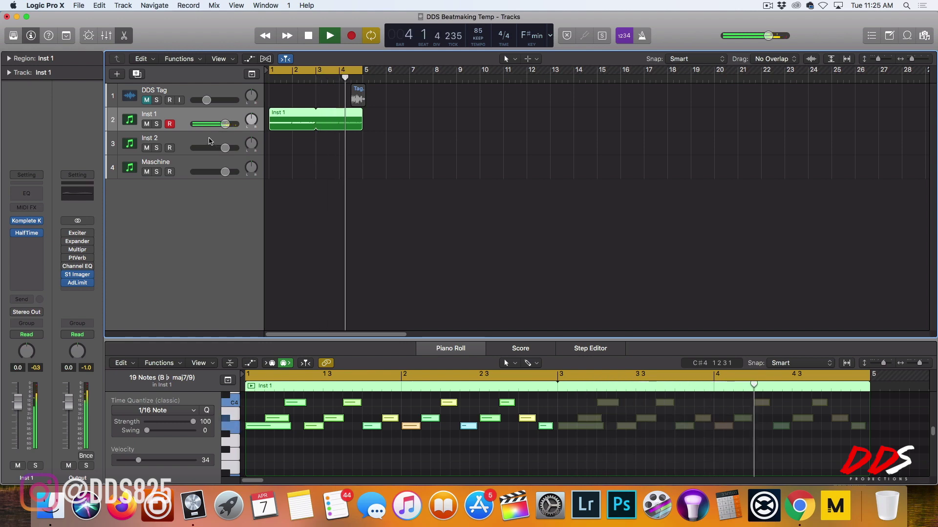
left_click(186, 152)
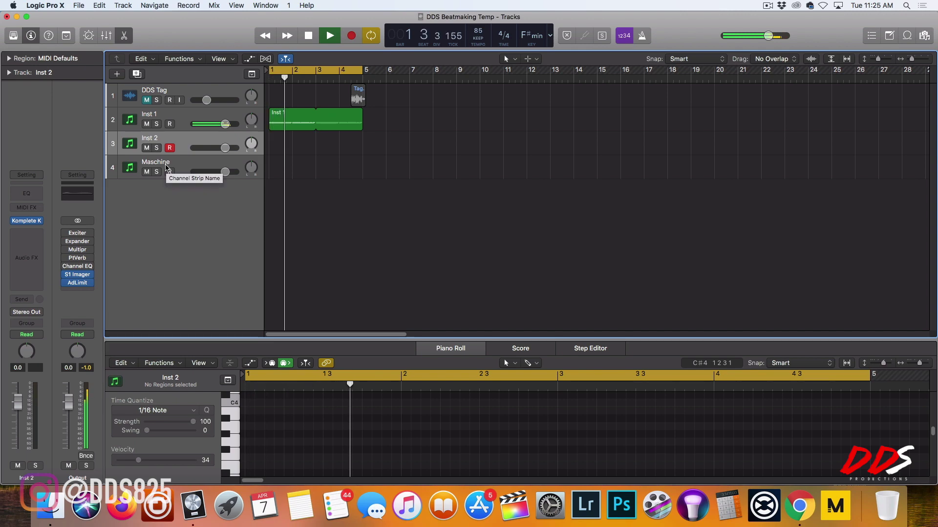
left_click(298, 125)
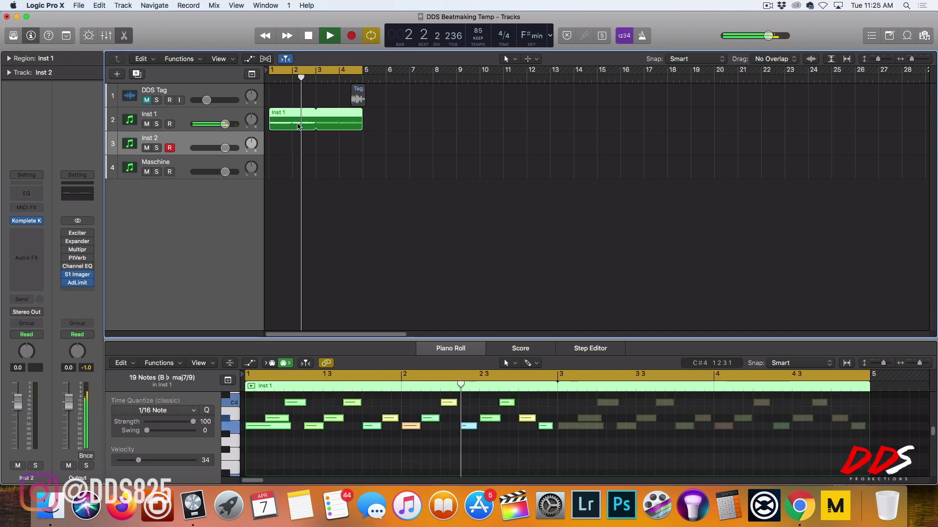
key("Delete")
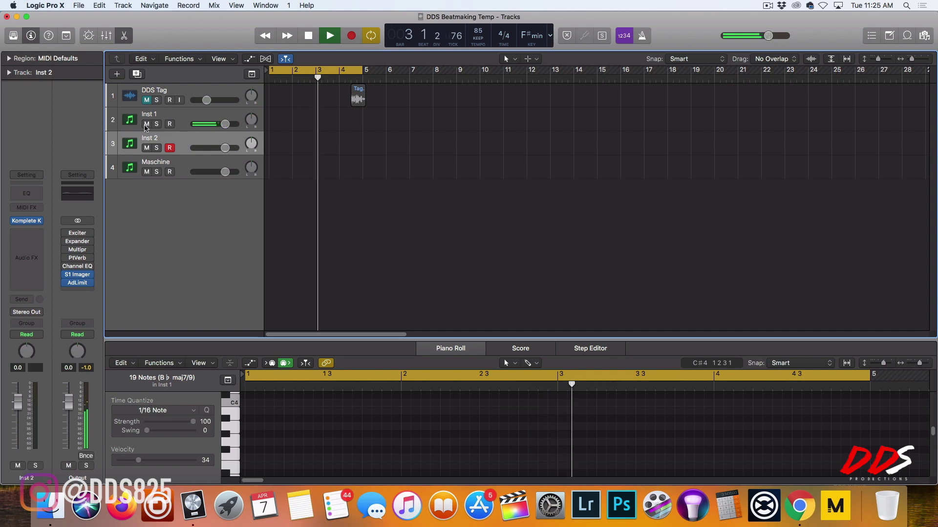
Try recording a new melody on Inst 1 and looping it towards bar 5, and discard the take
left_click(188, 117)
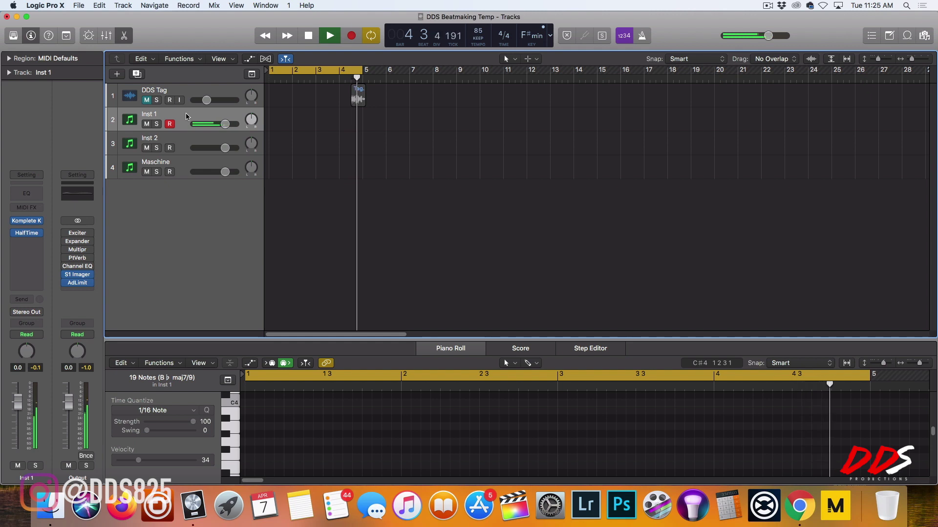
key("Return")
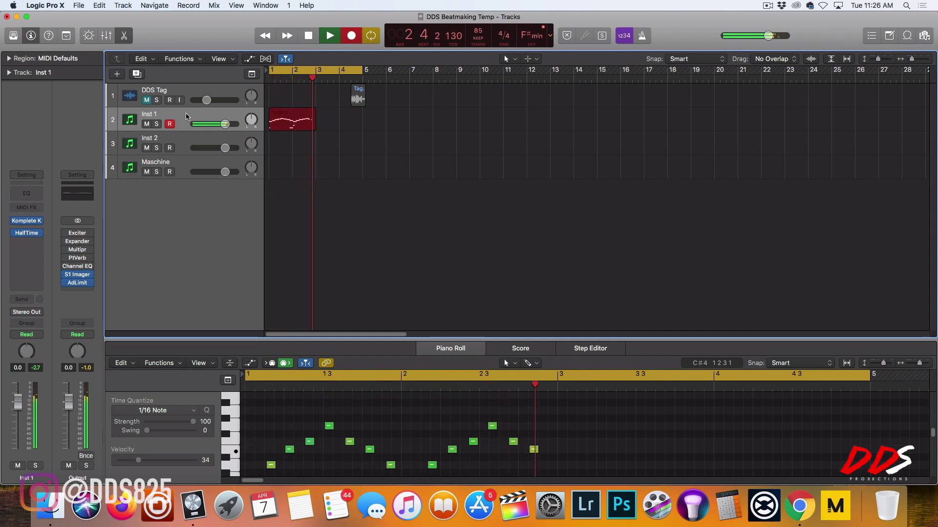
key("space")
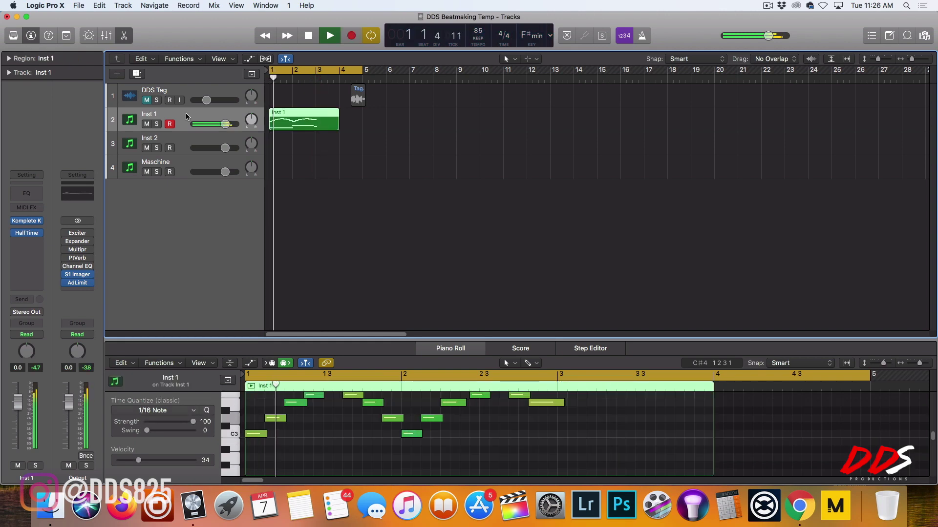
left_click_drag(339, 127, 361, 115)
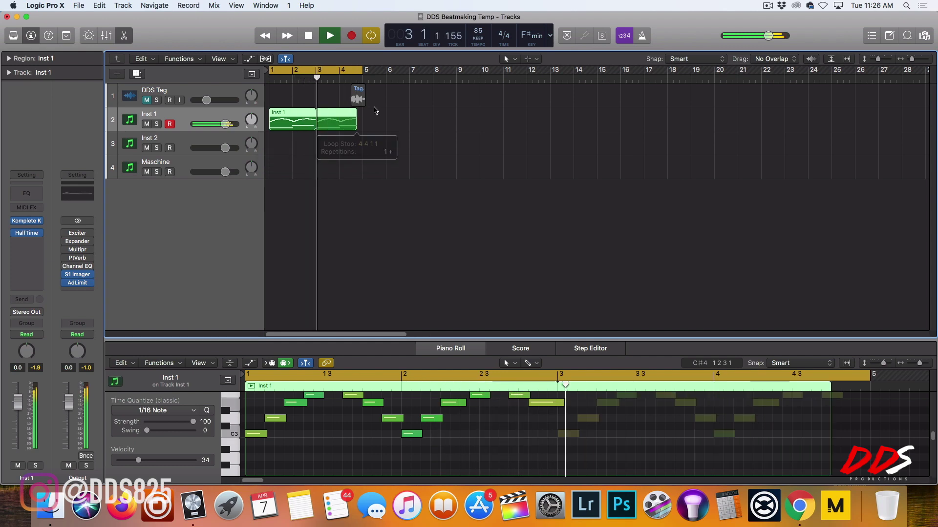
left_click(289, 123)
key("Delete")
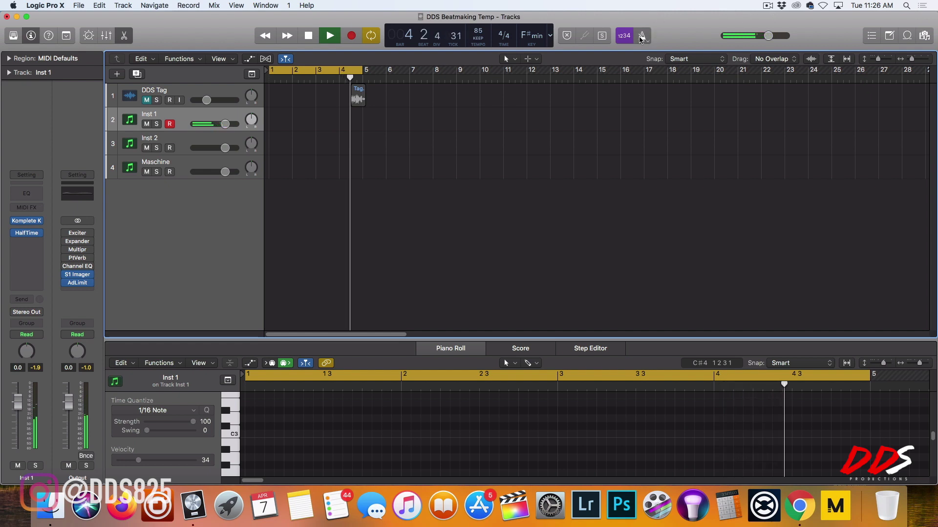
Record a two-bar melody on Inst 1 with the metronome on and loop it up to bar 5
left_click(326, 35)
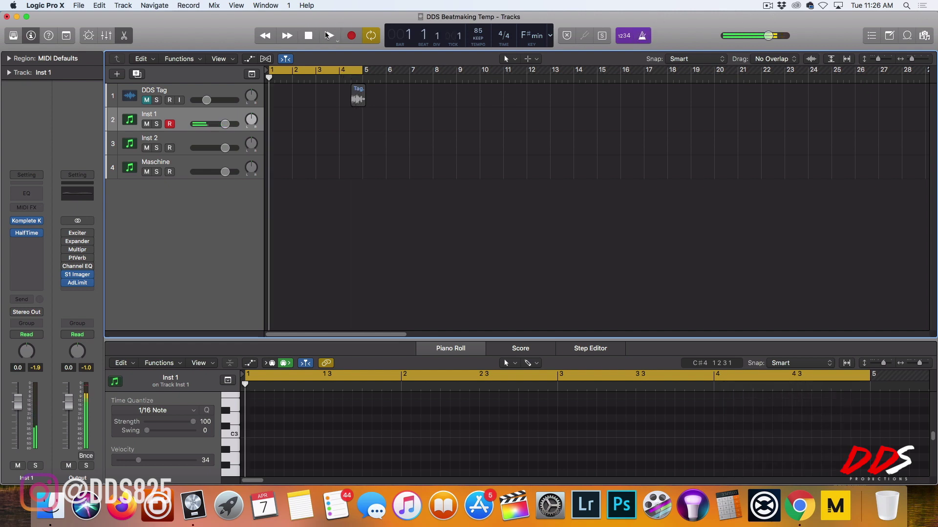
left_click(351, 35)
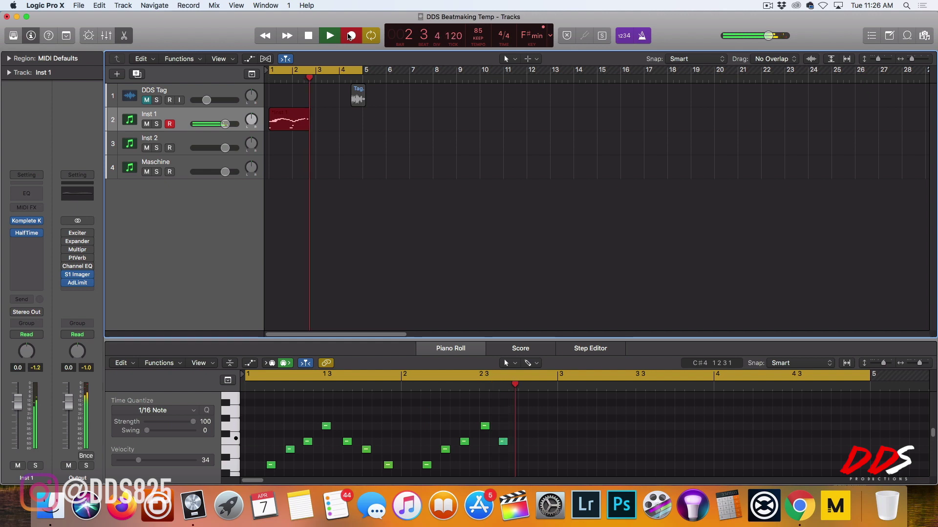
left_click(349, 36)
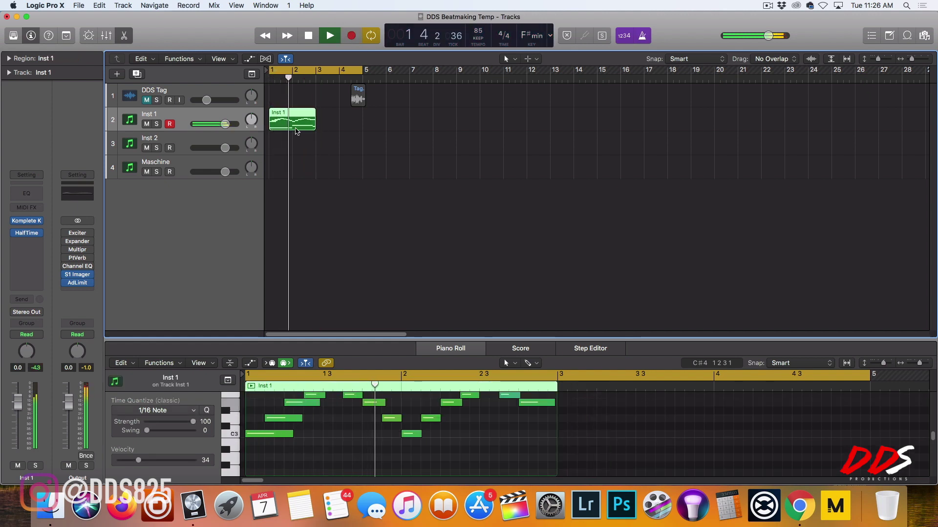
left_click_drag(315, 113, 349, 126)
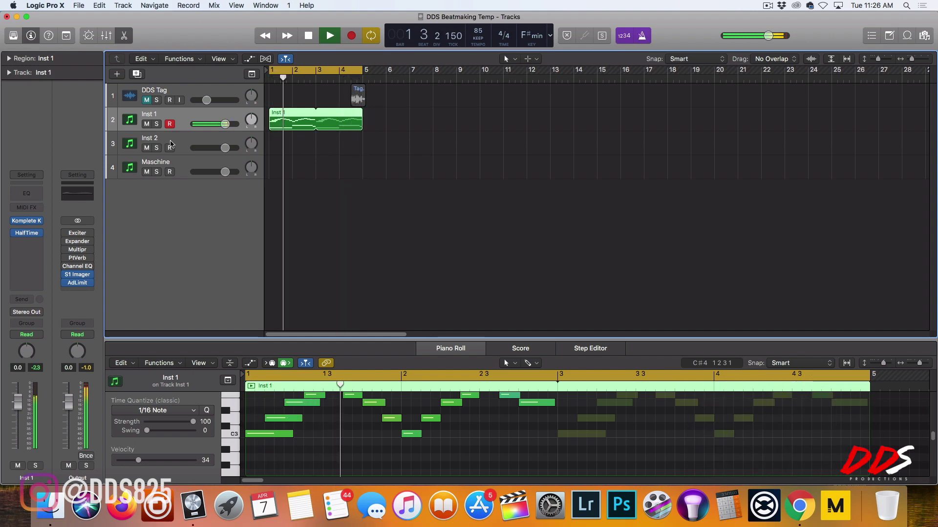
Load the reFX Nexus instrument in Komplete Kontrol on the Inst 2 track and dismiss its update notice
left_click(185, 146)
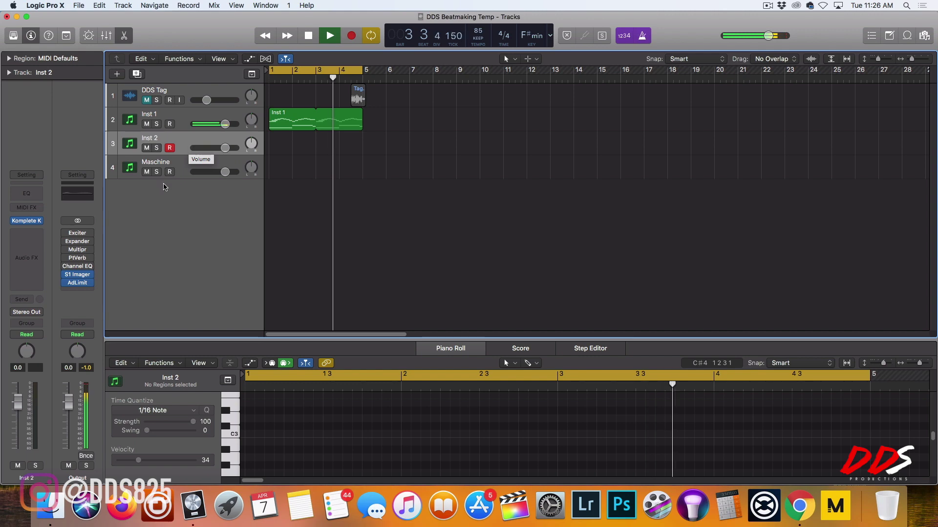
left_click(30, 220)
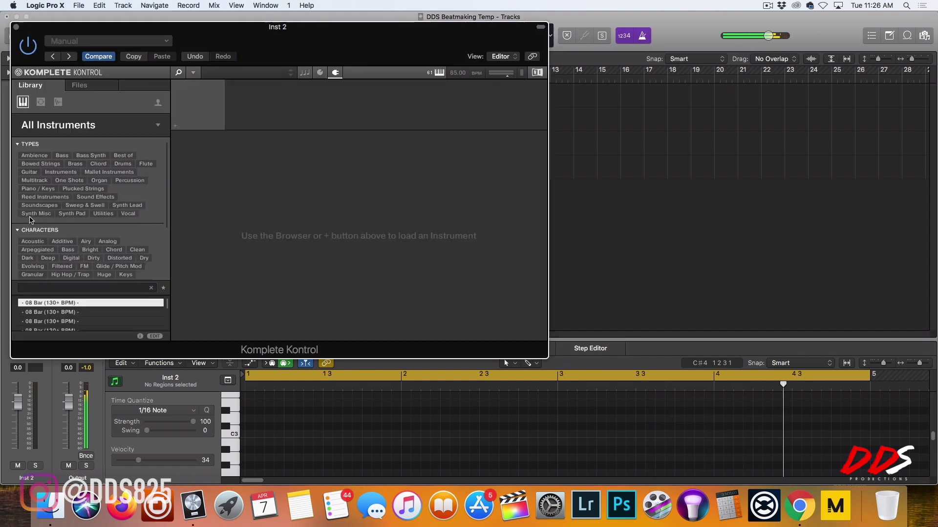
left_click(175, 126)
mouse_move(210, 283)
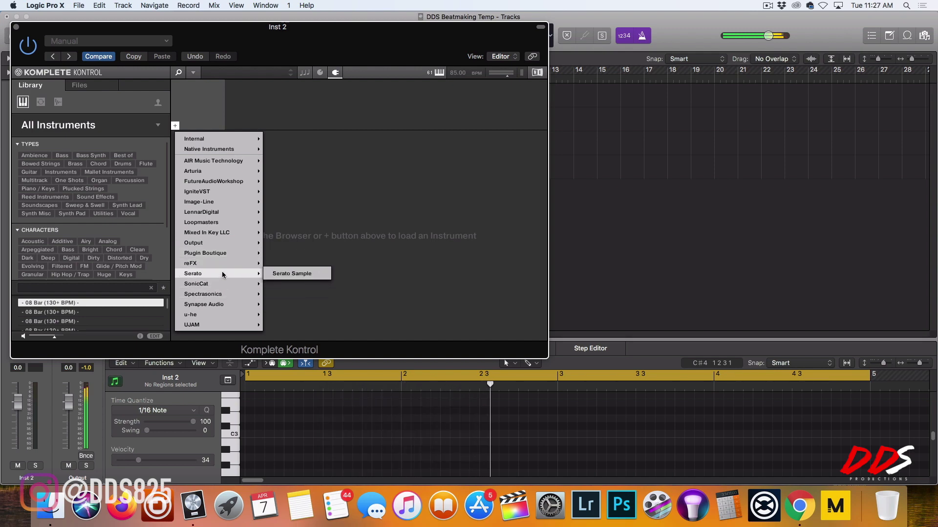
mouse_move(248, 267)
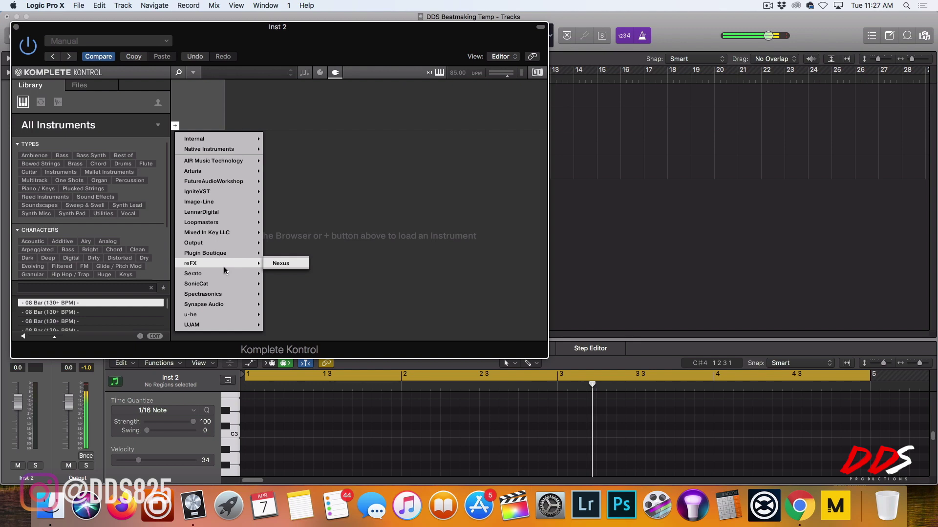
key("Escape")
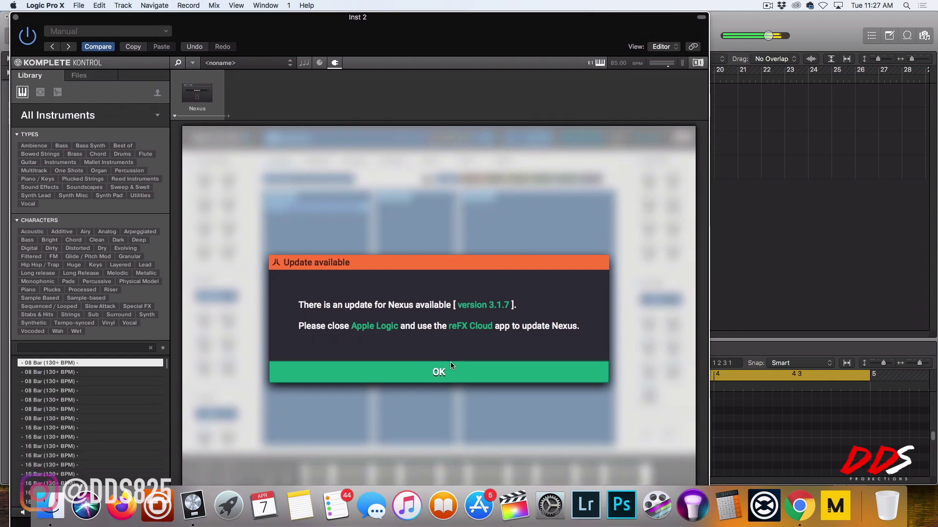
left_click(452, 367)
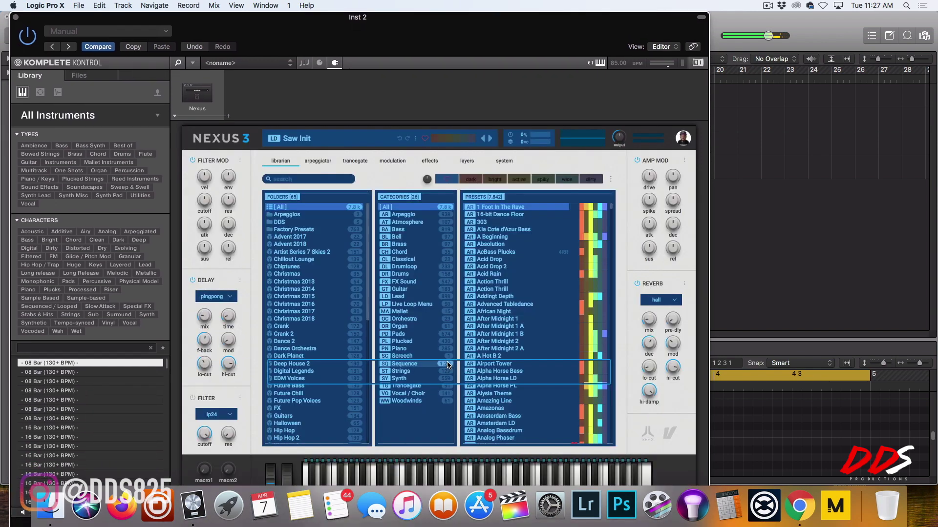
Load the Bari Strat Multi guitar preset in Nexus and record a four-bar part on Inst 2
left_click(434, 259)
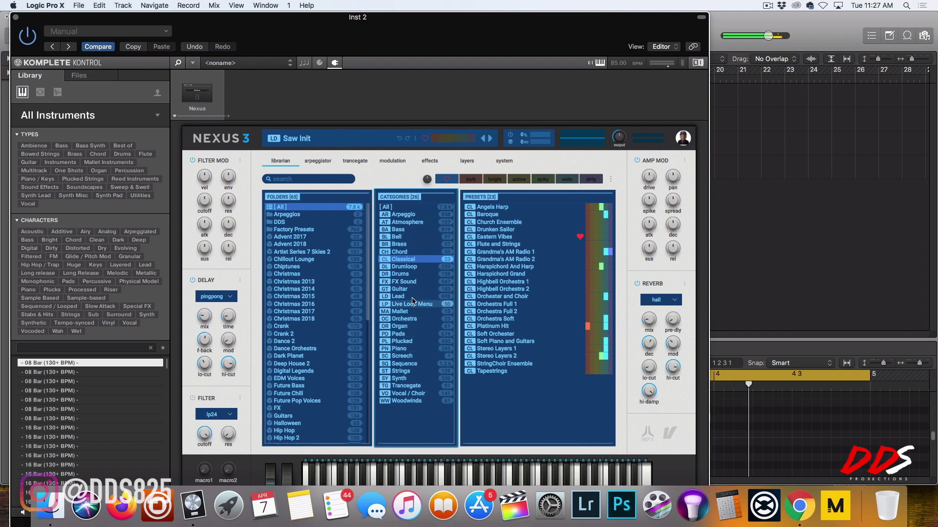
left_click(398, 289)
left_click(493, 290)
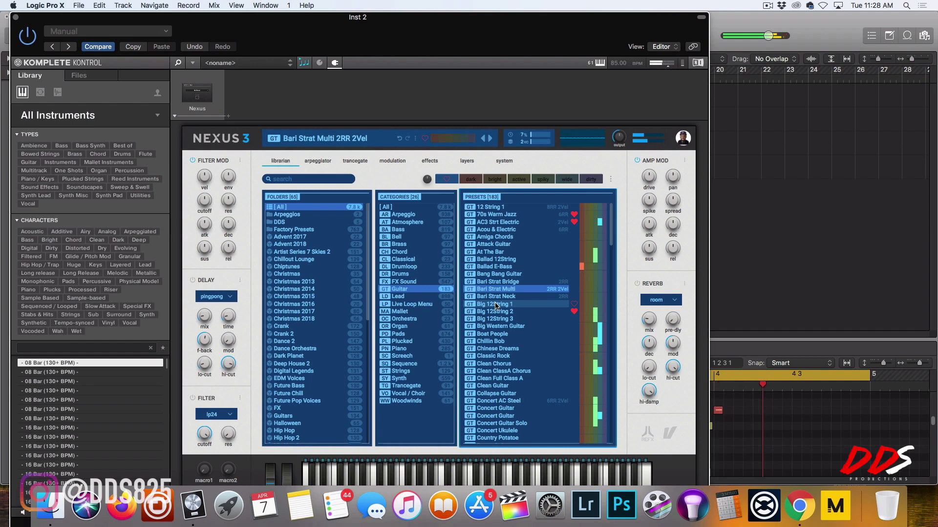
key("space")
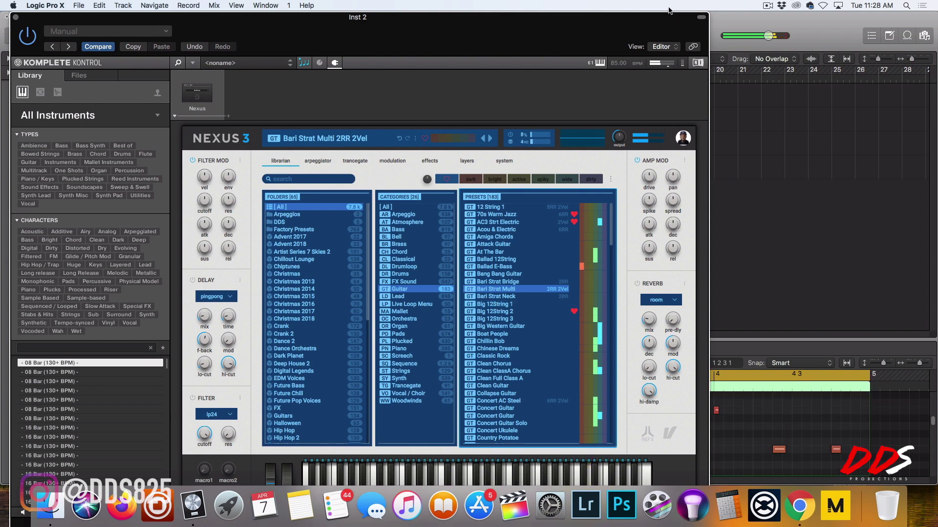
left_click(15, 18)
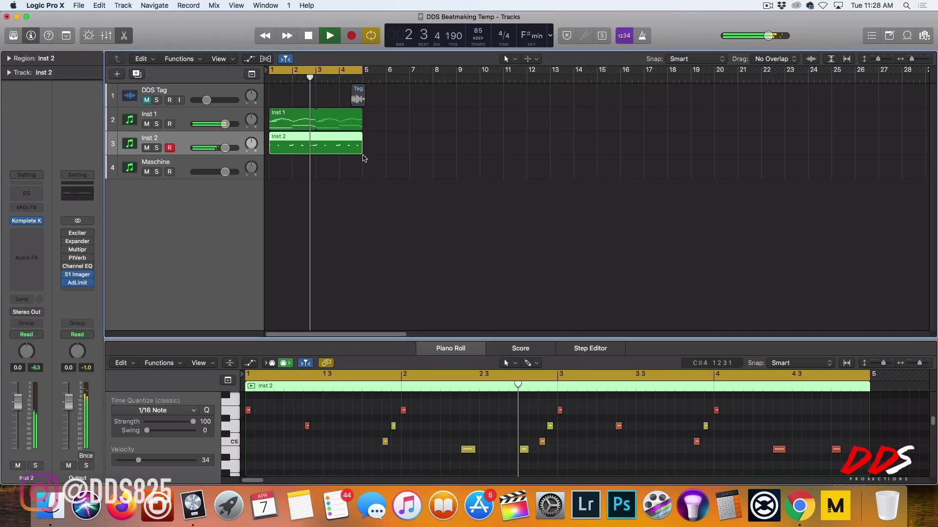
Select all the notes of the Inst 2 region in the Piano Roll
key("super+a")
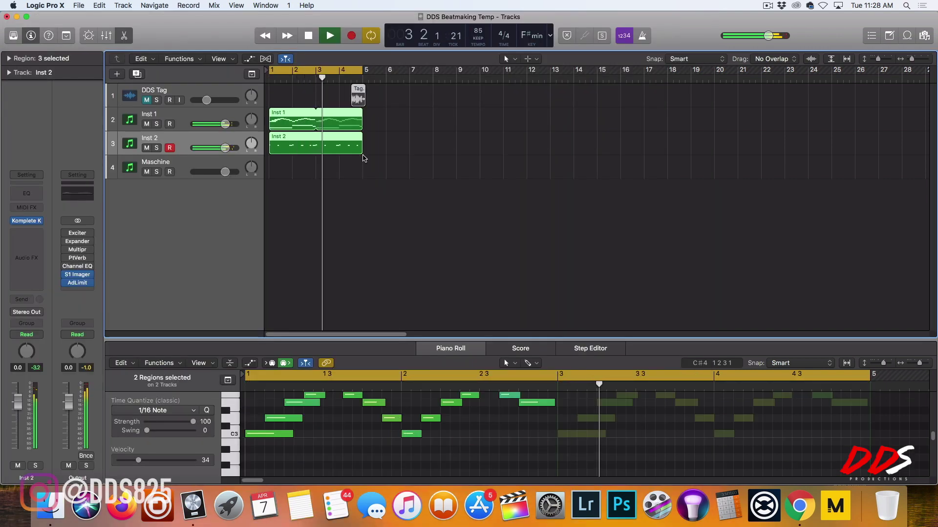
left_click(418, 148)
left_click(344, 143)
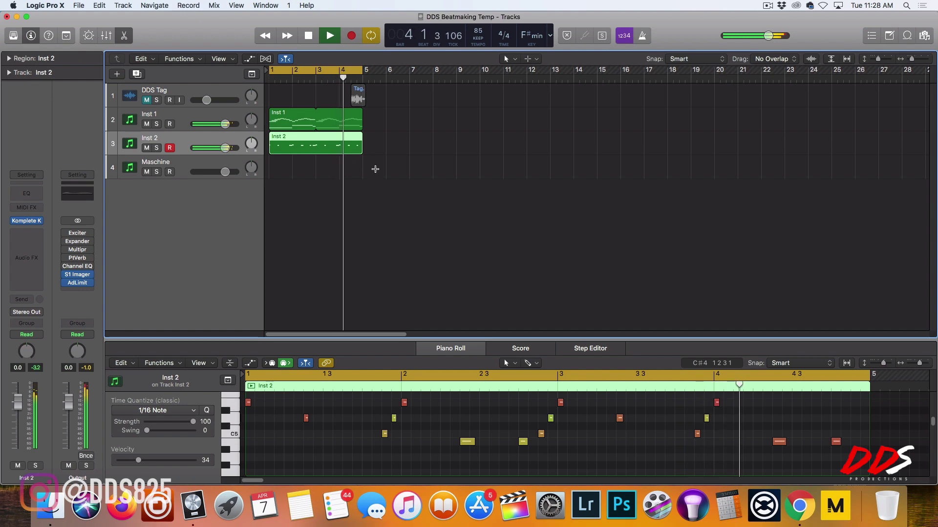
key("super+a")
left_click(371, 151)
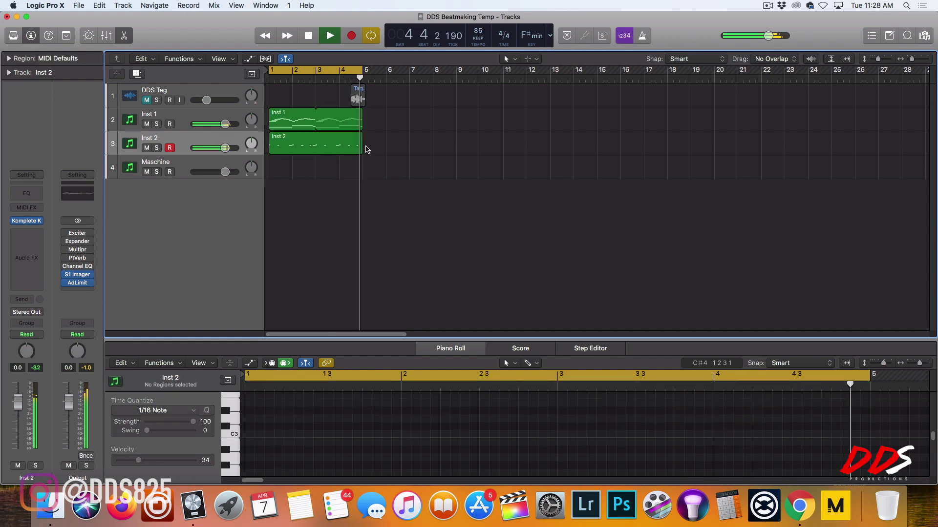
left_click(354, 148)
left_click(335, 462)
key("super+a")
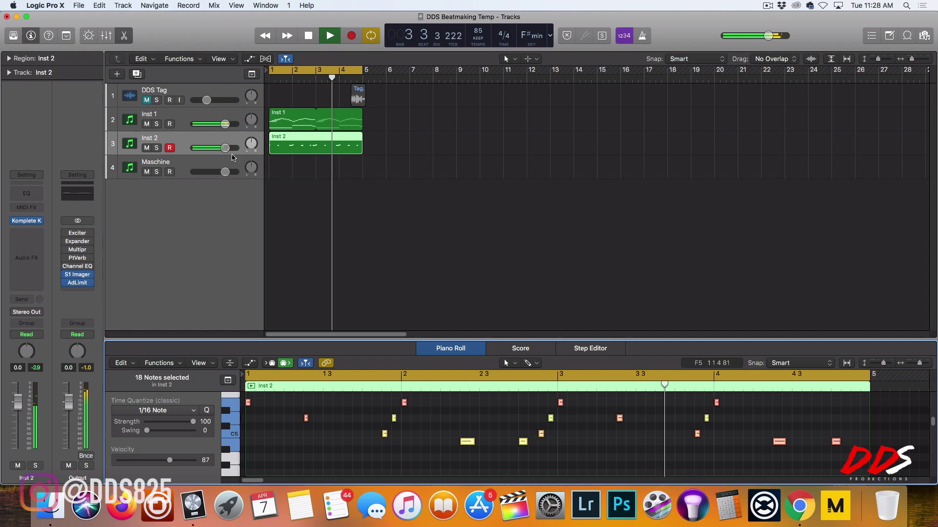
Insert the stereo HalfTime effect on the Inst 2 track with a 1/2 loop and a 65% mix
left_click(26, 230)
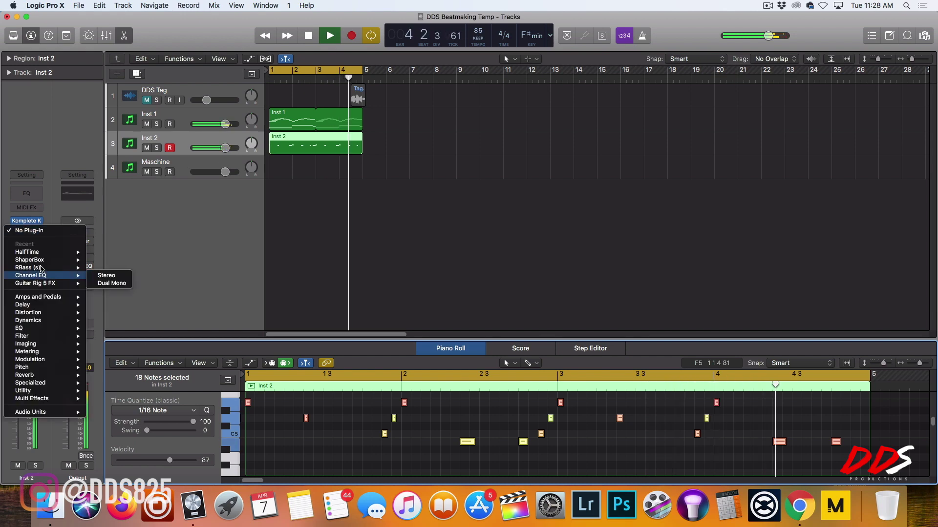
mouse_move(44, 252)
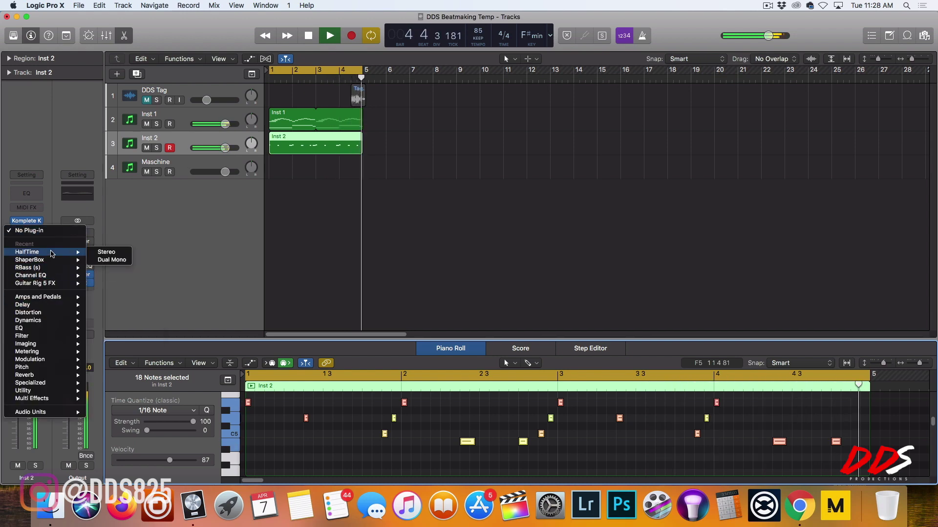
left_click(106, 252)
left_click_drag(203, 210, 203, 226)
left_click(132, 104)
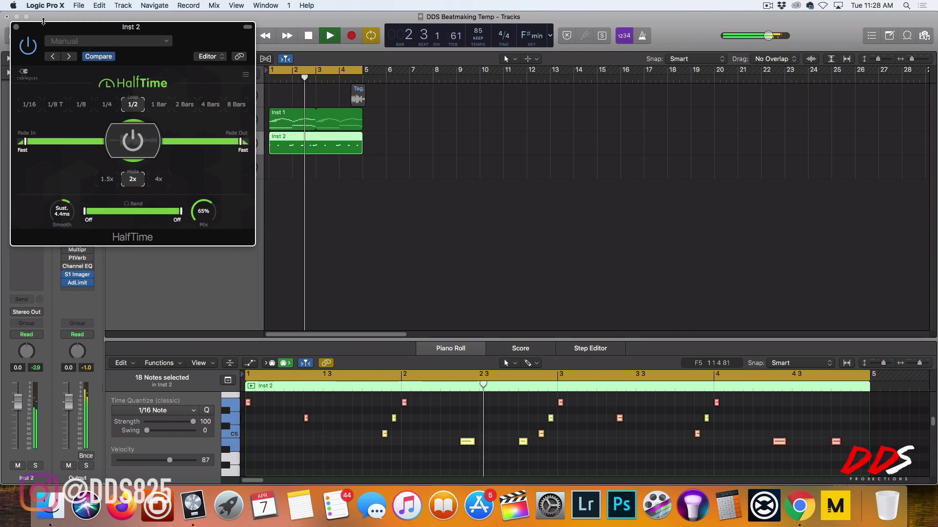
left_click(16, 27)
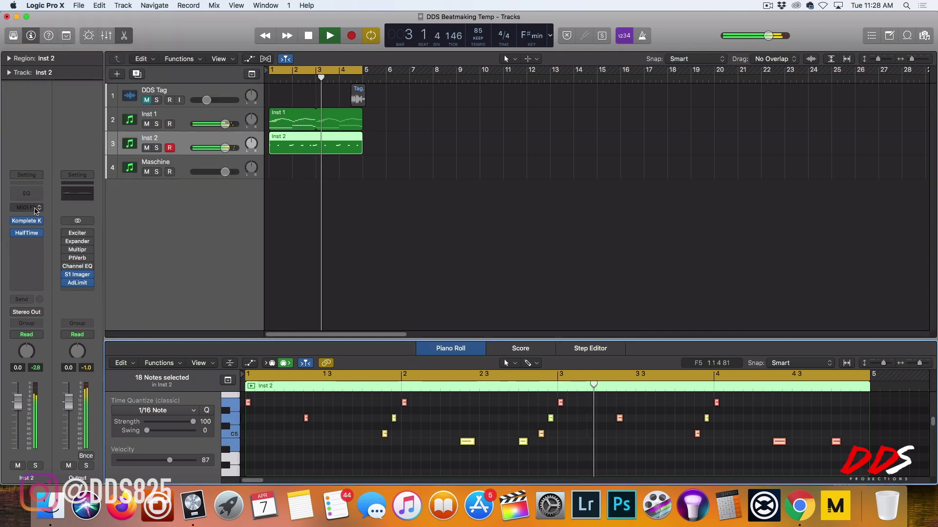
In Nexus on Inst 2, mark the Bari Strat Multi preset as a favorite and try Bari Strat Bridge and Clean Guitar
left_click(26, 221)
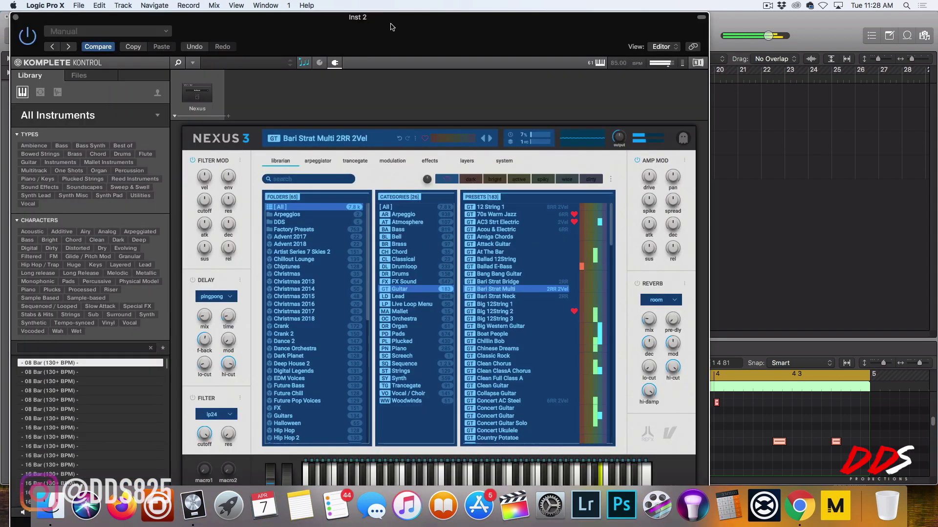
left_click(494, 304)
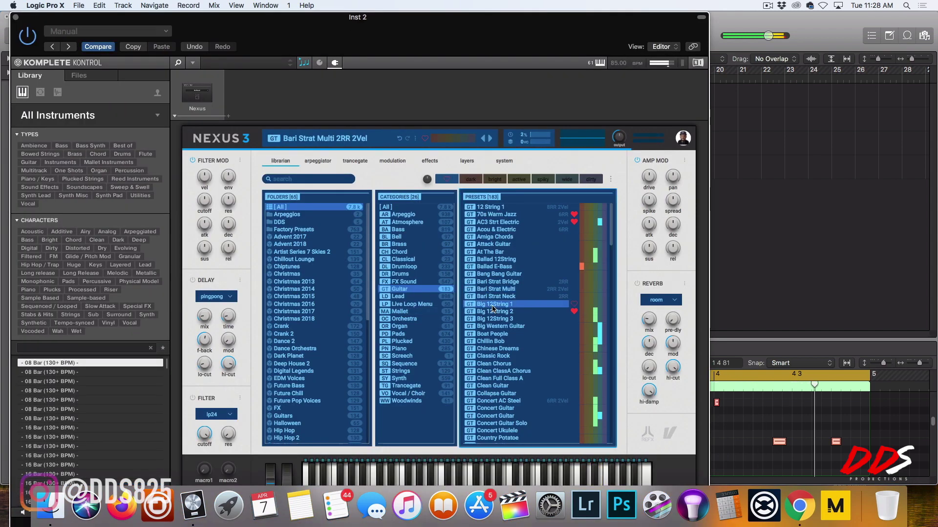
left_click(509, 289)
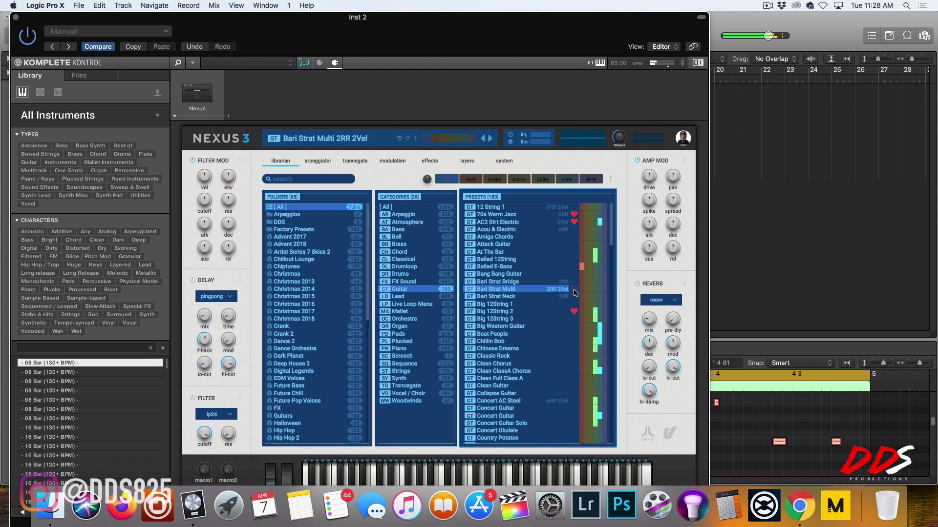
left_click(526, 282)
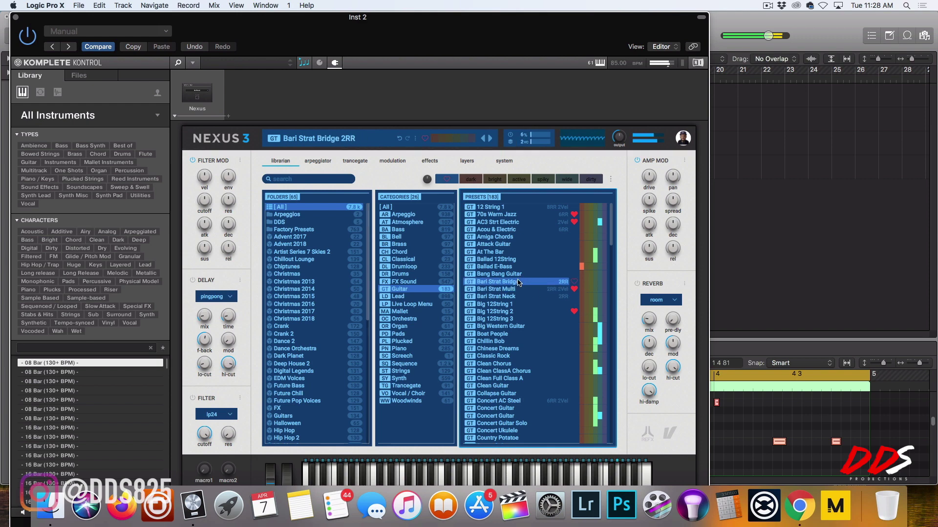
scroll(494, 274, "down", 3)
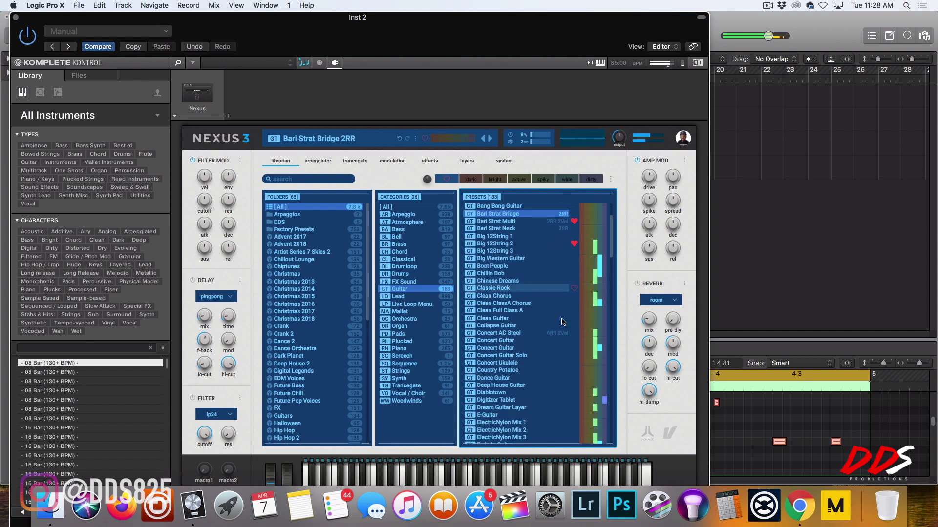
left_click(543, 320)
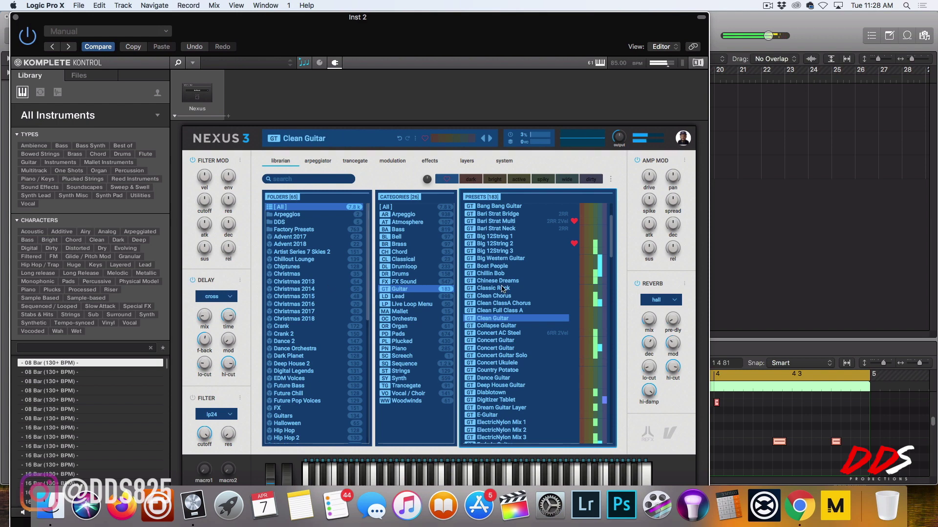
Audition Nexus presets in the Plucked category for Inst 2 and load Concert Harp
left_click(409, 342)
scroll(487, 349, "down", 3)
left_click(488, 344)
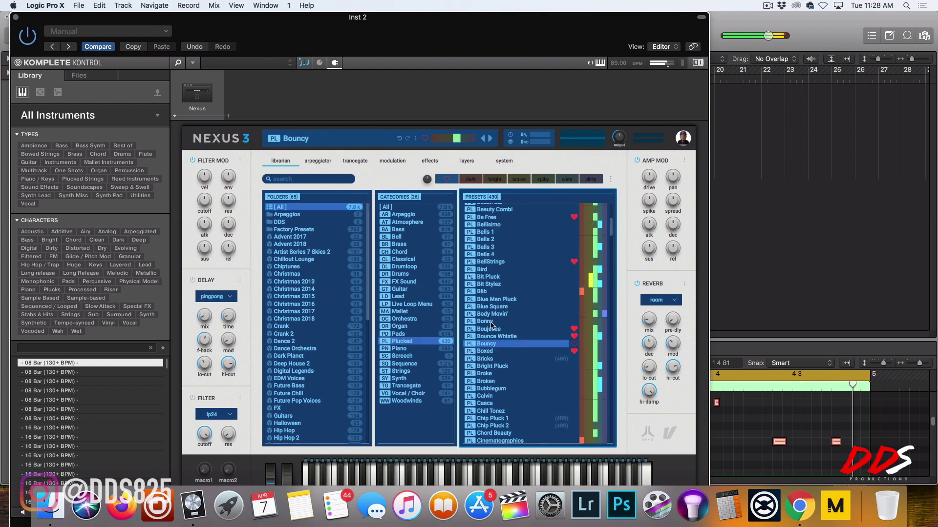
left_click(492, 316)
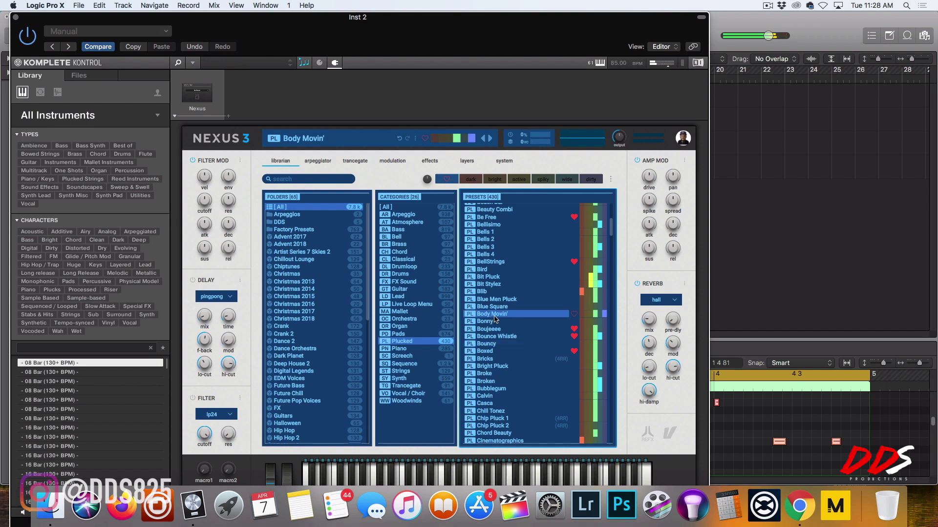
scroll(499, 305, "down", 3)
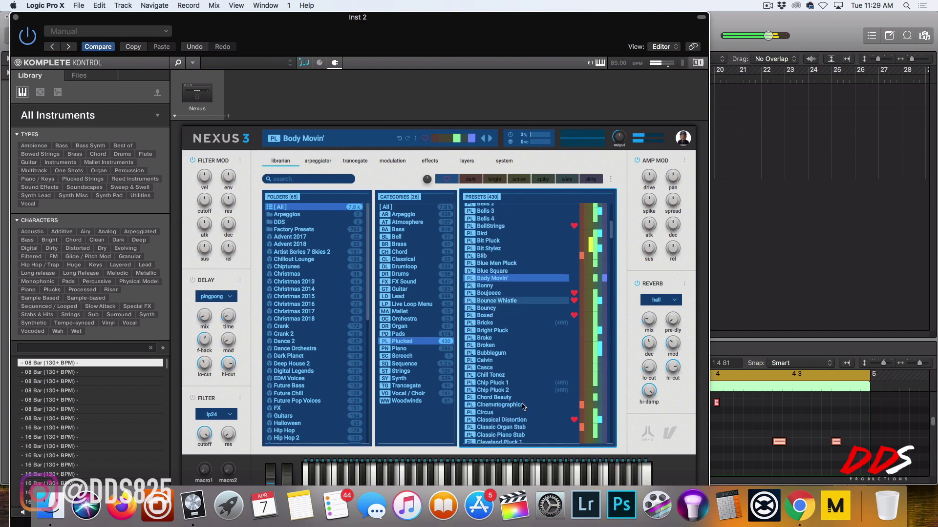
scroll(521, 401, "down", 8)
left_click(518, 388)
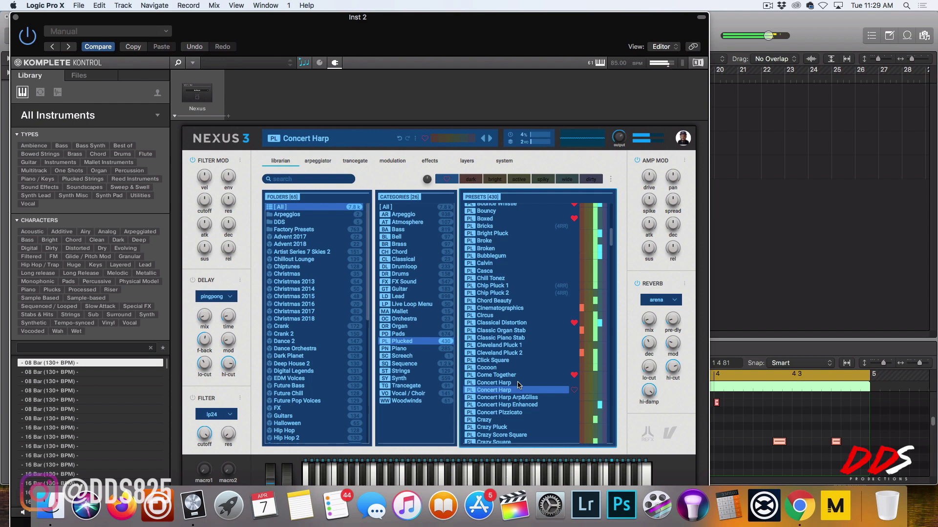
left_click(14, 18)
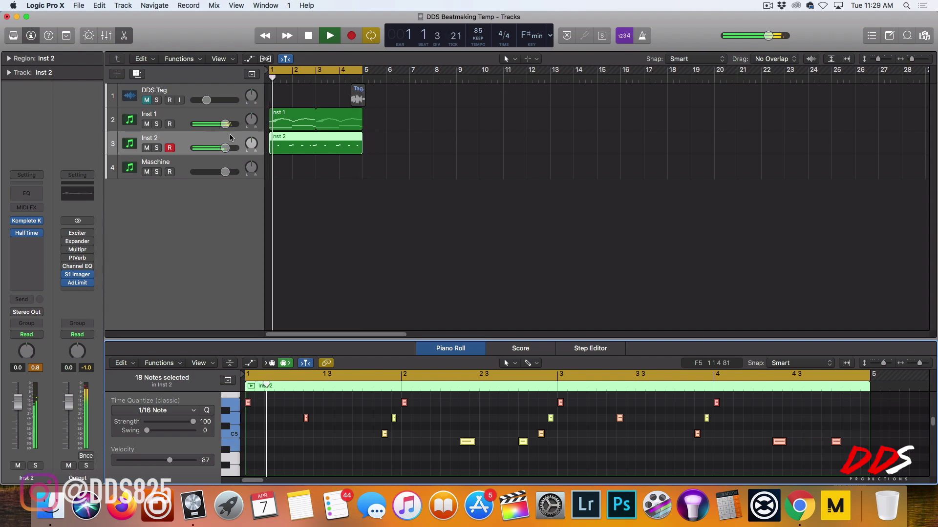
Add a new track with the Inst 2 track's settings and replace its Nexus instrument with FutureAudioWorkshop SubLab in Komplete Kontrol
left_click(289, 148)
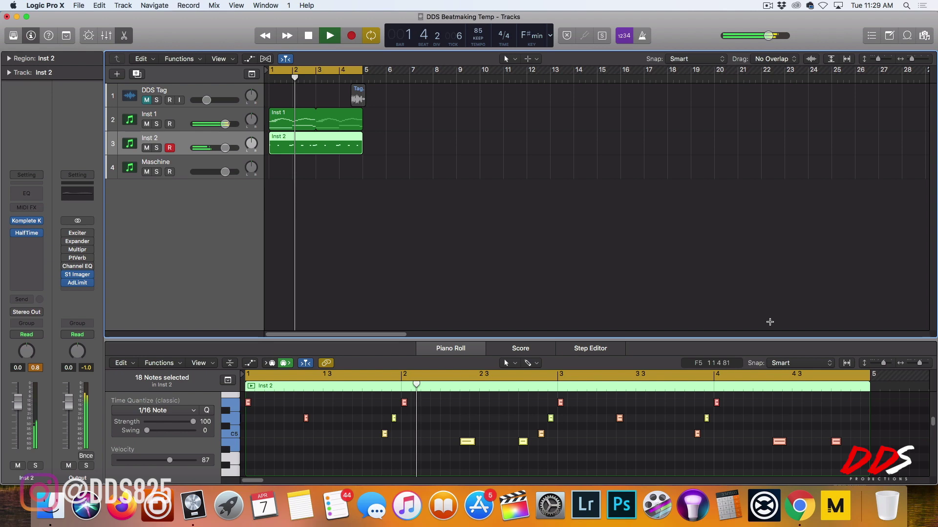
key("super+d")
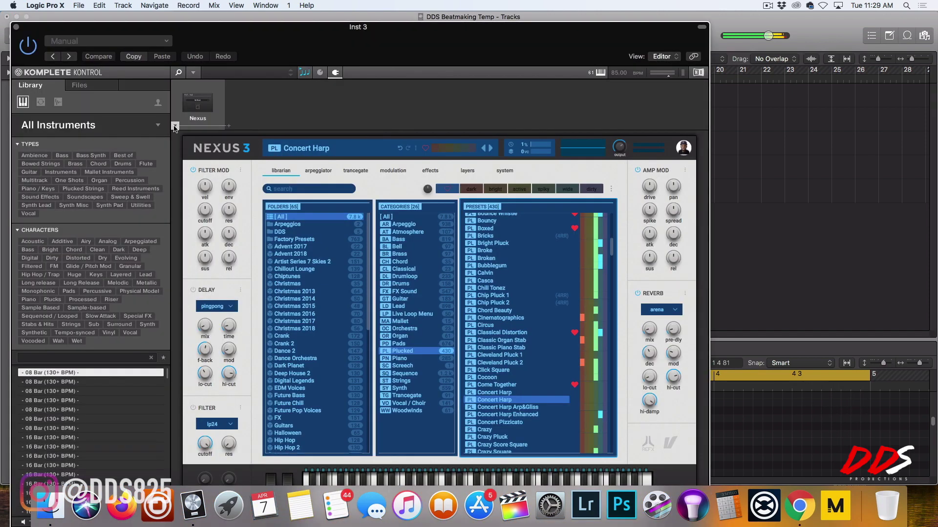
left_click(175, 126)
mouse_move(199, 183)
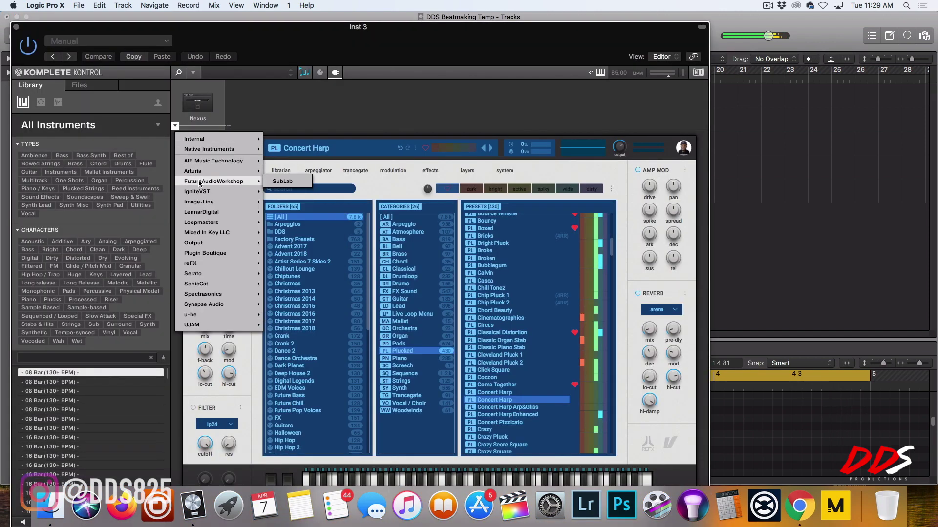
left_click(293, 182)
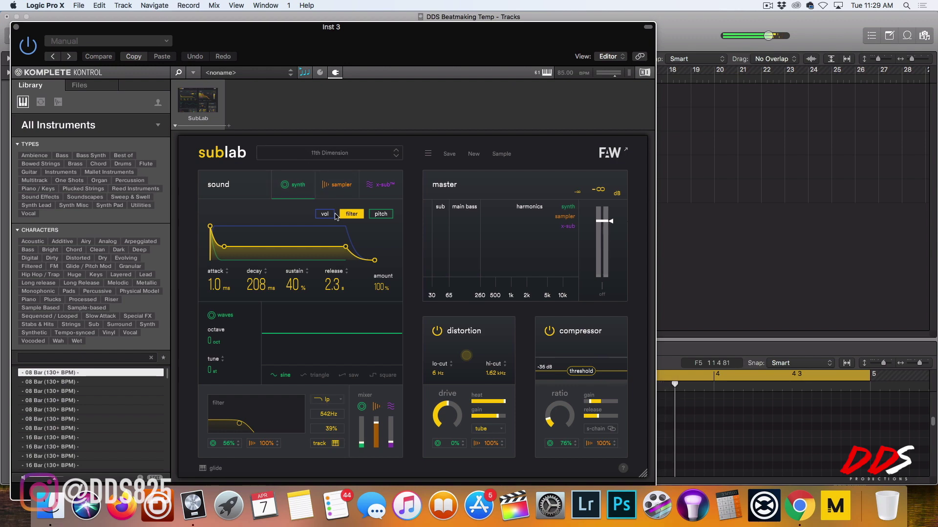
Load the 808 Oxy preset in SubLab and record a four-bar bass part on Inst 3
left_click(351, 153)
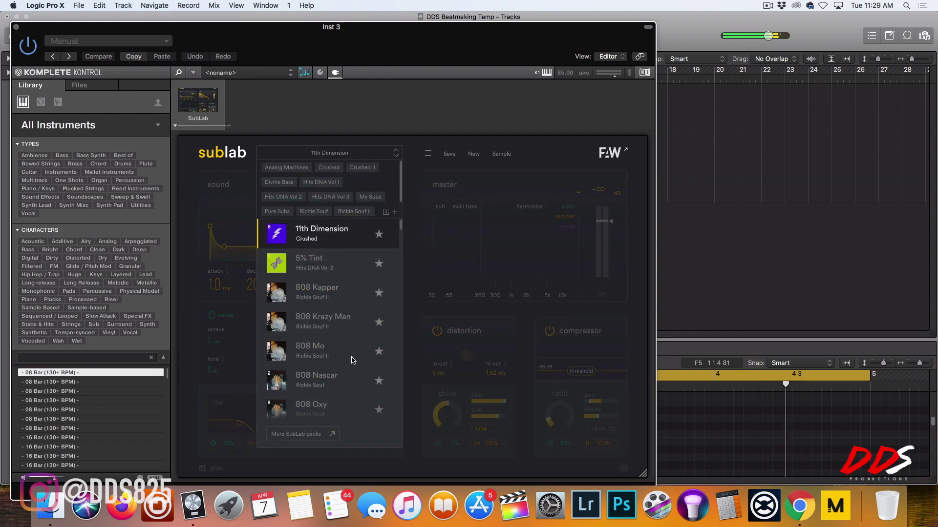
left_click(334, 398)
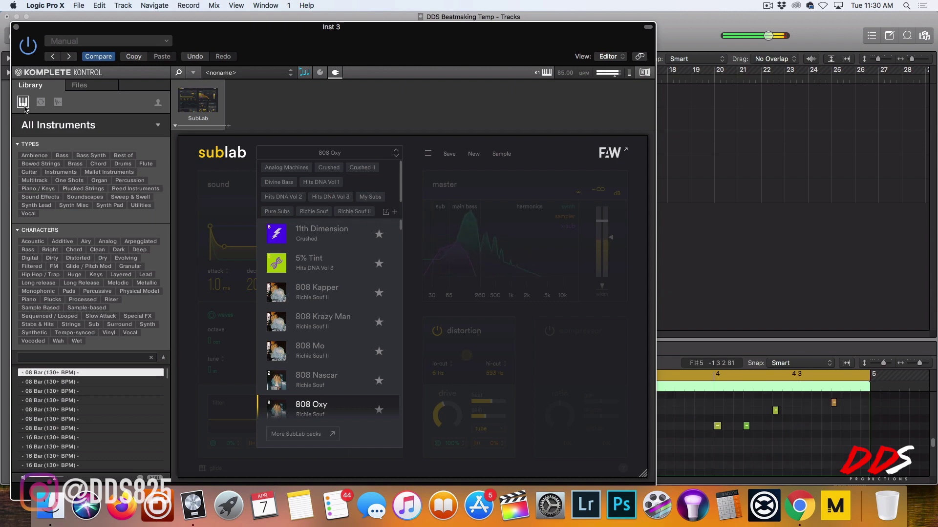
left_click(16, 28)
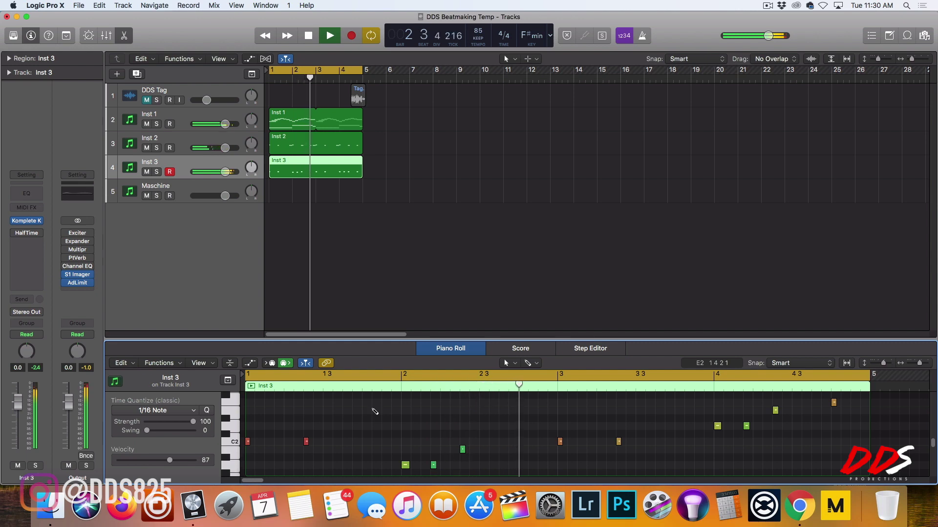
Transpose all the notes of the Inst 3 region down one octave and set the project tempo to 87 BPM
key("super+a")
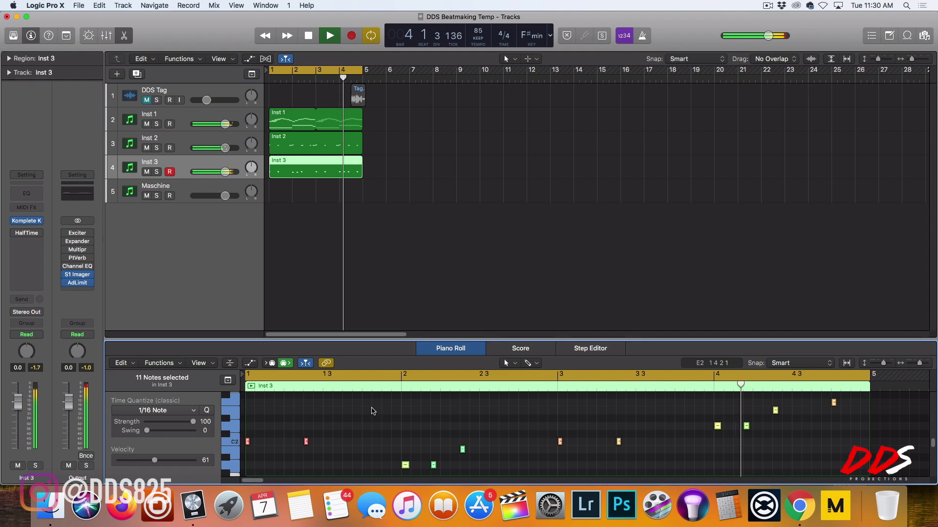
key("alt+shift+Down")
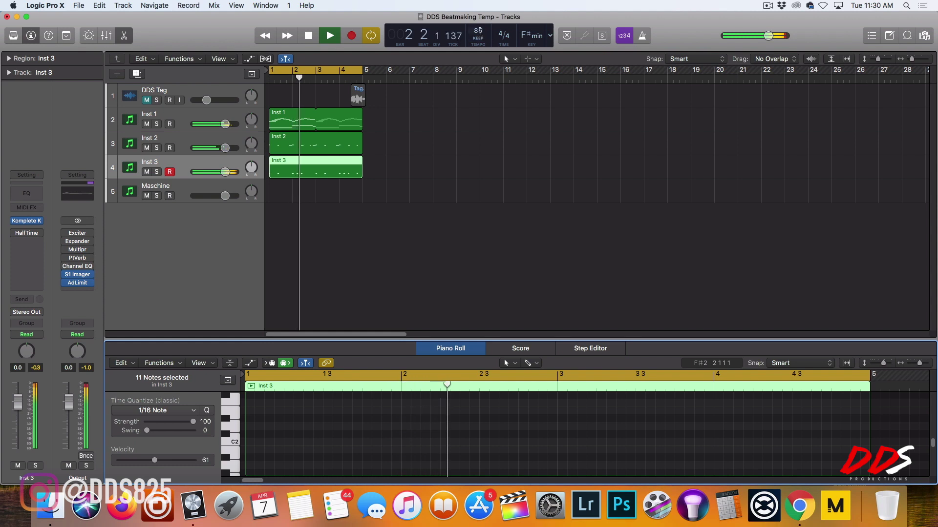
left_click_drag(478, 31, 478, 26)
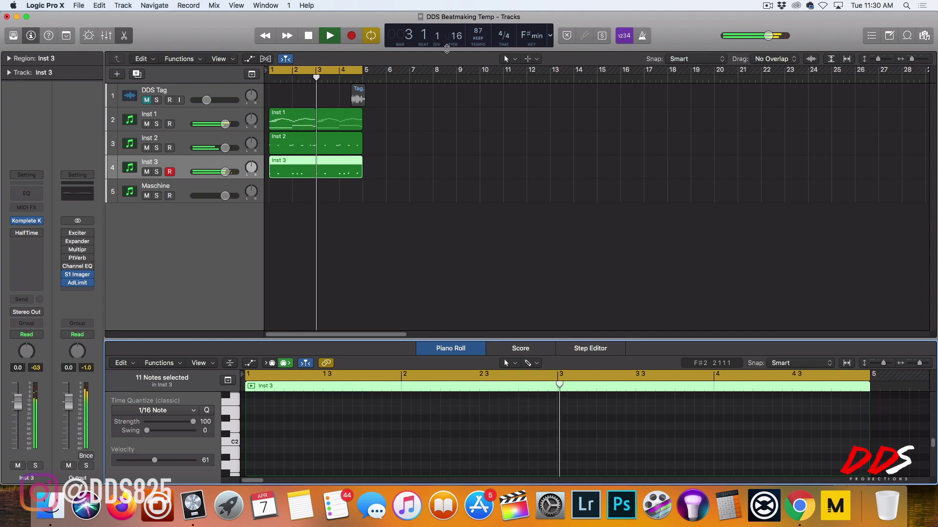
Compare the loop with the Inst 2 track muted and unmuted, keeping the Maschine track selected
left_click(191, 190)
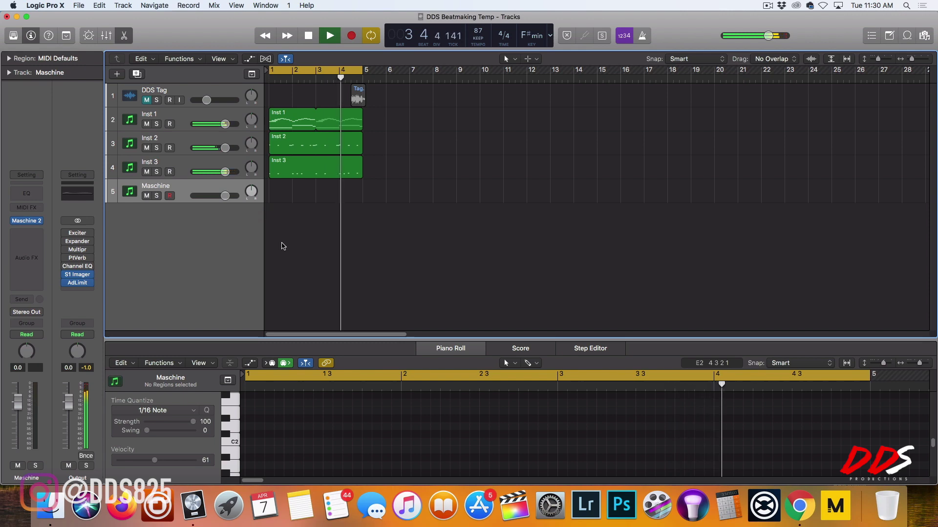
left_click(149, 148)
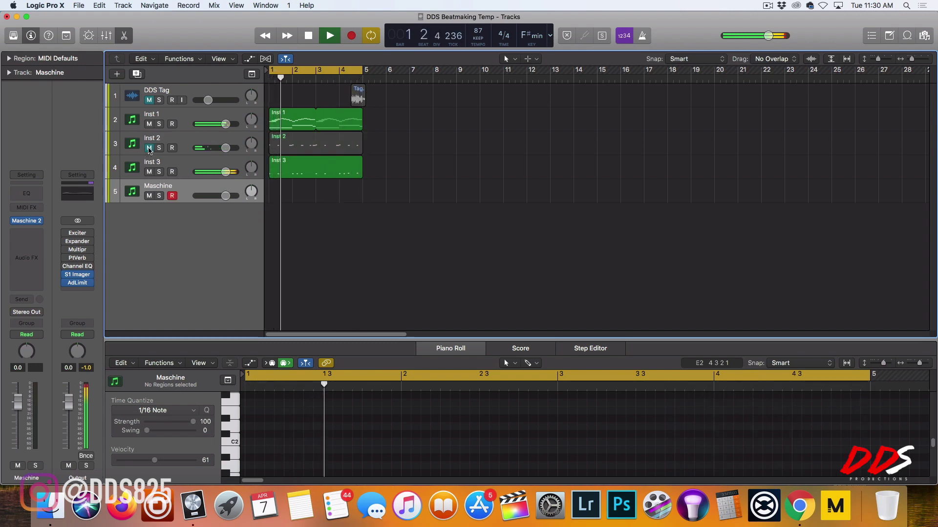
left_click(149, 148)
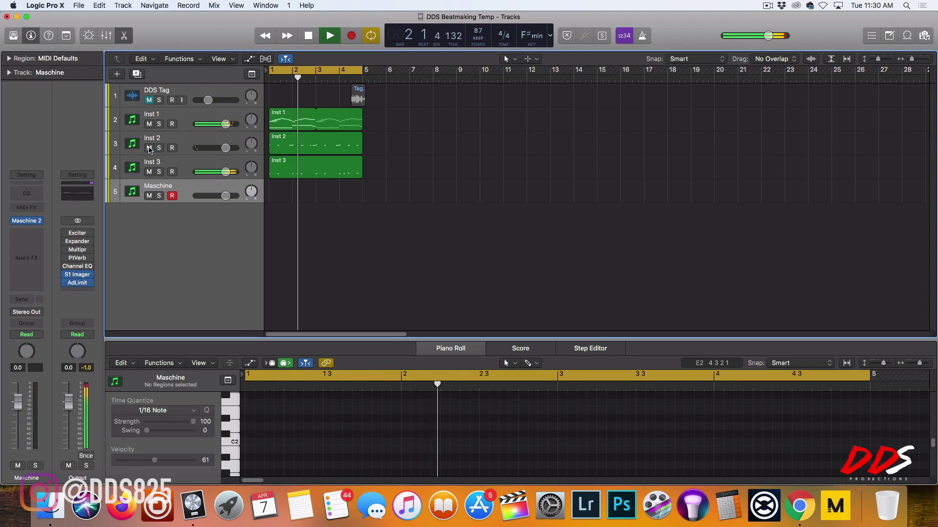
left_click(180, 145)
left_click(193, 184)
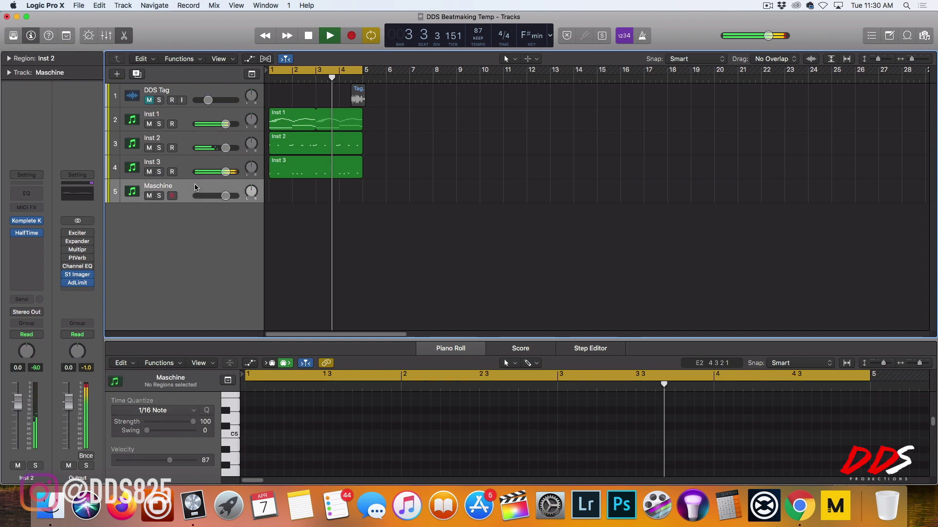
Add another track with the Inst 2 track's settings and copy the four-bar Inst 2 region onto it at bar 1
left_click(192, 143)
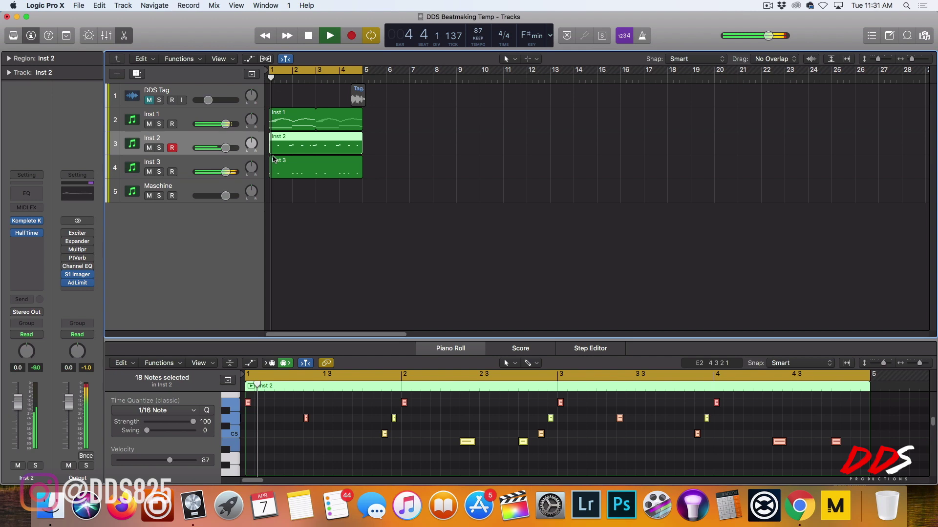
key("super+d")
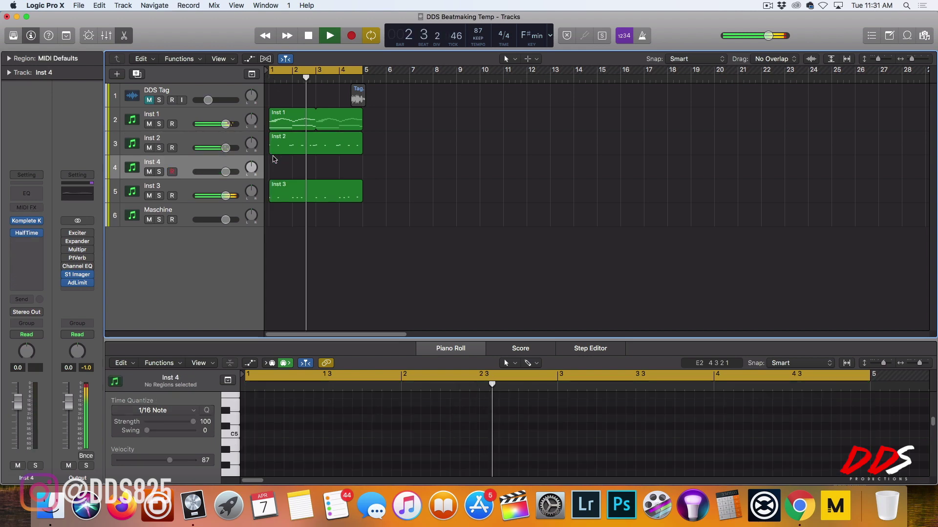
left_click_drag(287, 145, 288, 162)
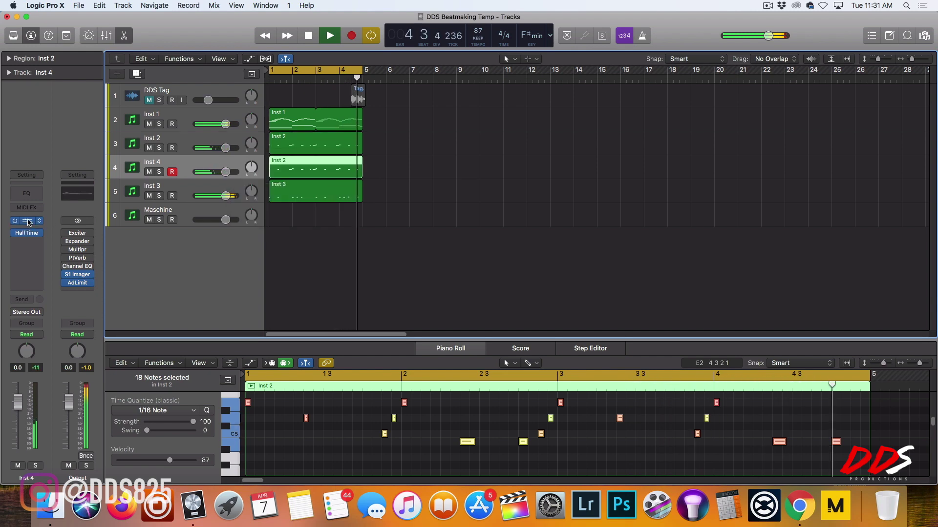
Open Nexus on the Inst 4 track and load the Diego Marimba preset from the Plucked category
key("v")
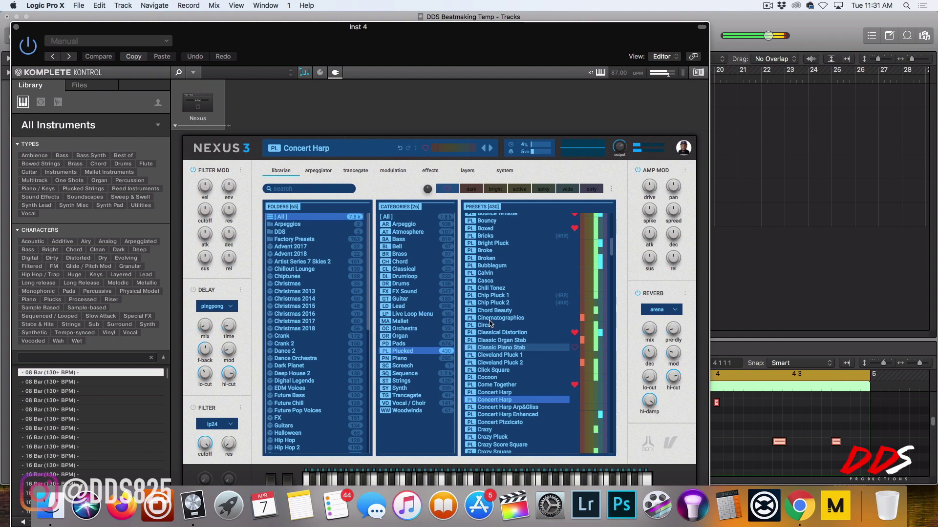
scroll(536, 407, "down", 5)
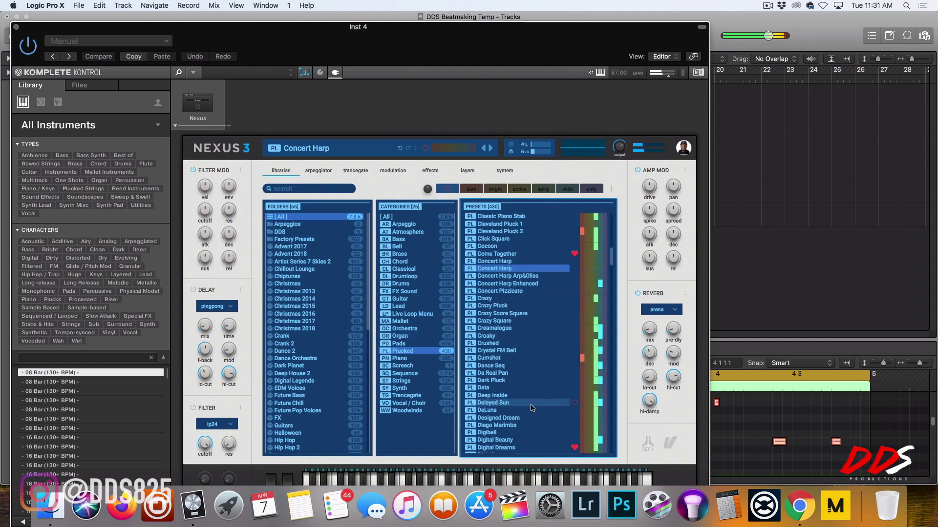
left_click(529, 405)
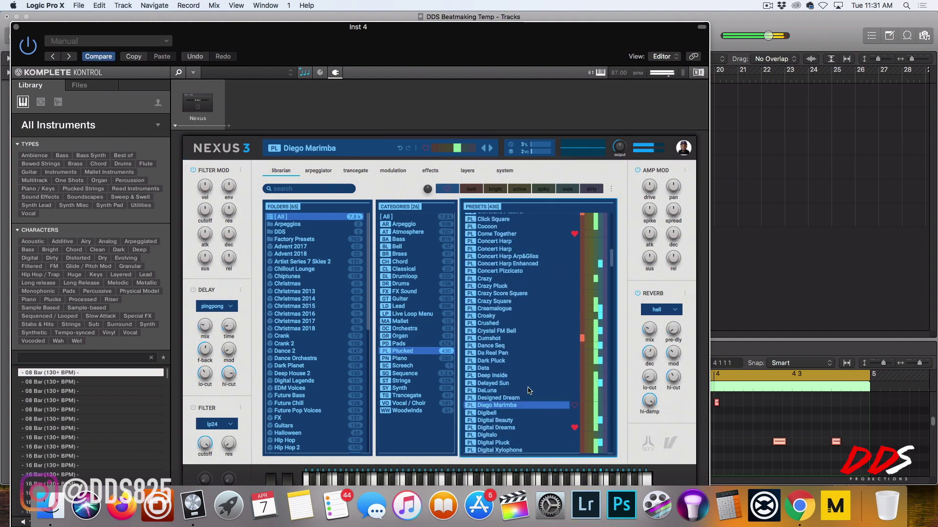
Audition more Plucked presets in Nexus, including Crystal FM Bell and Doctor M, load Ethnic Minority, and close the plug-in
left_click(517, 332)
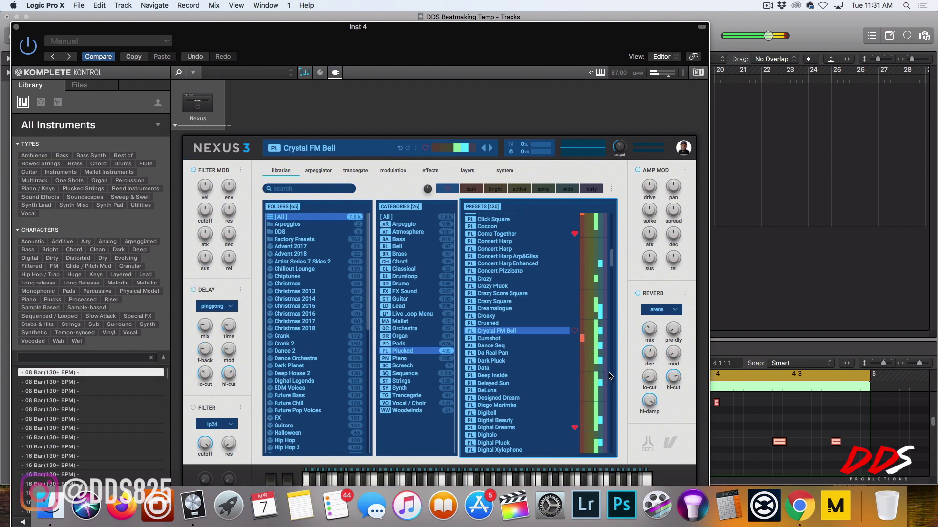
scroll(510, 337, "down", 4)
left_click(518, 365)
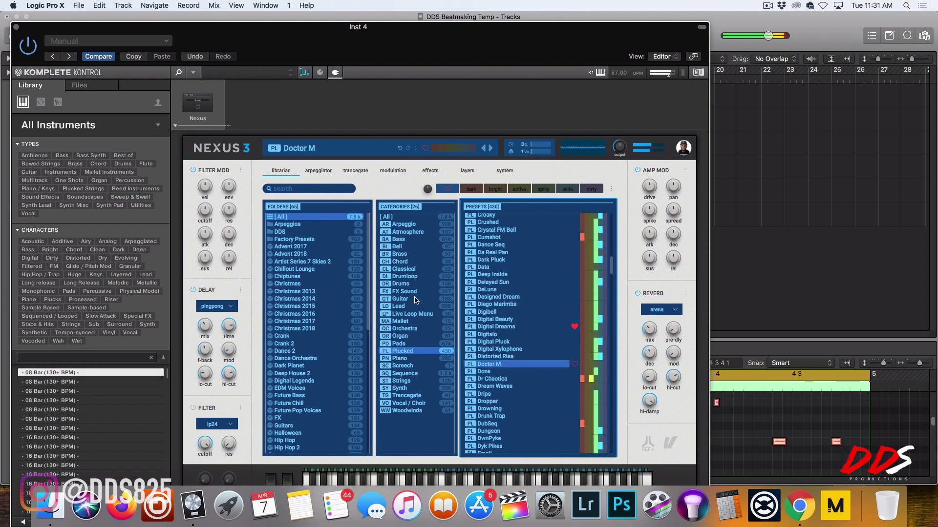
scroll(517, 409, "down", 3)
left_click(514, 403)
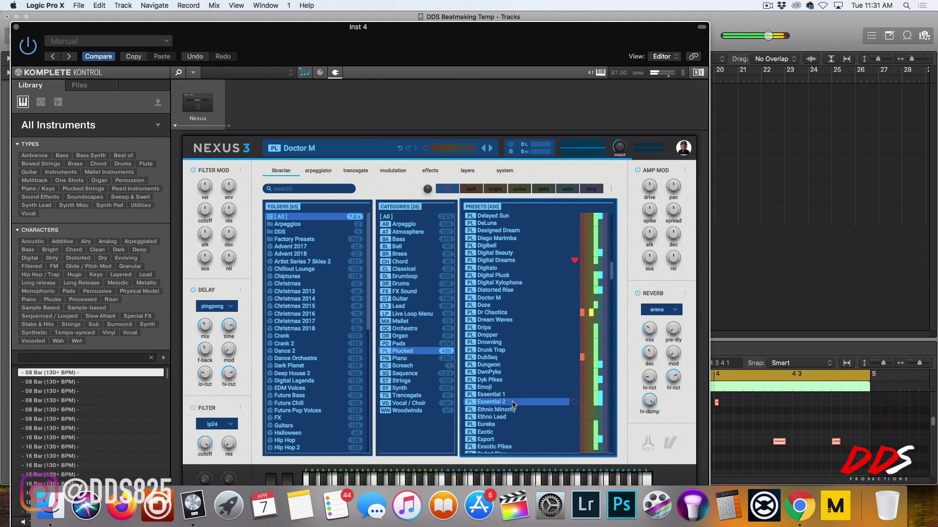
left_click(492, 410)
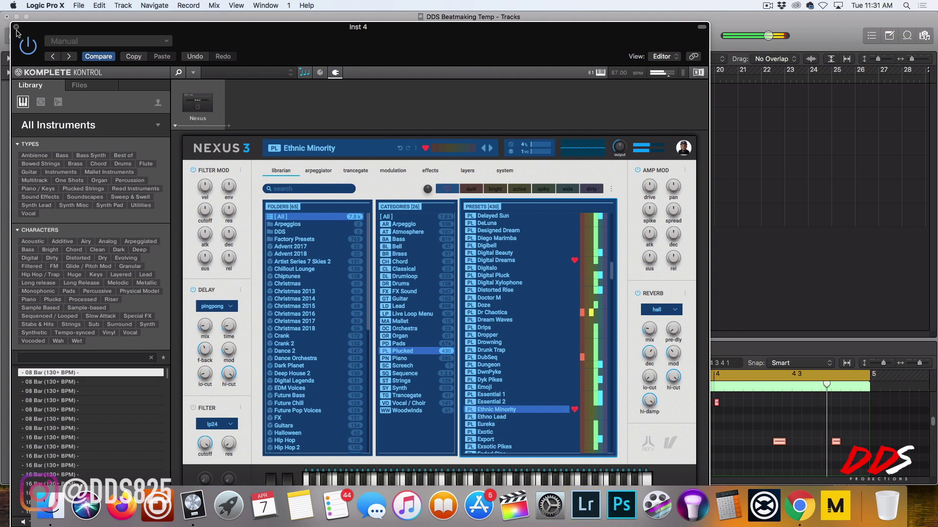
key("super+w")
Transpose all the notes of the Inst 4 track's region down one octave and lower the track's volume to -1.7 dB
left_click(362, 419)
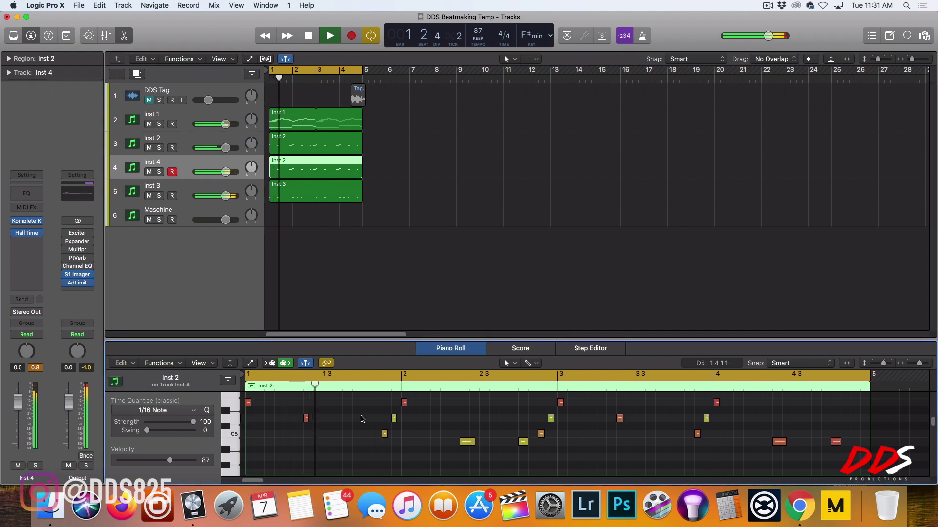
key("super+a")
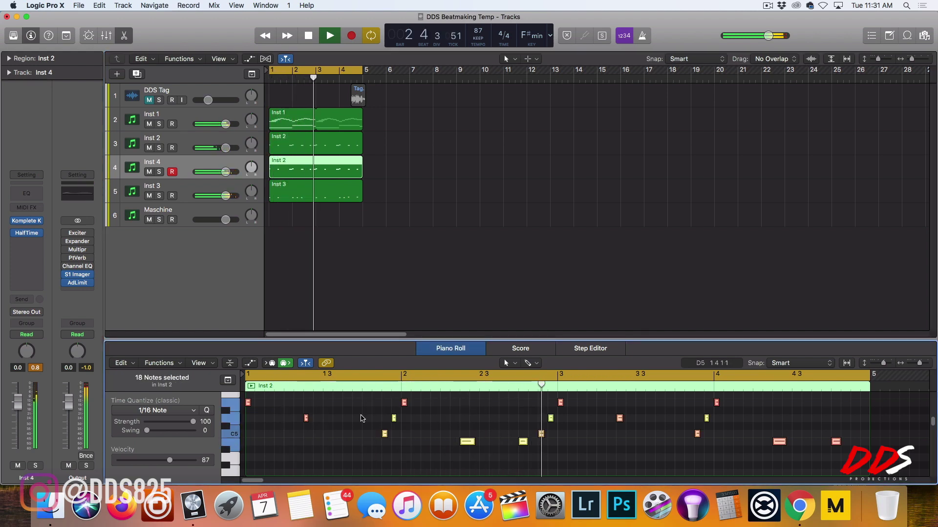
key("alt+shift+Down")
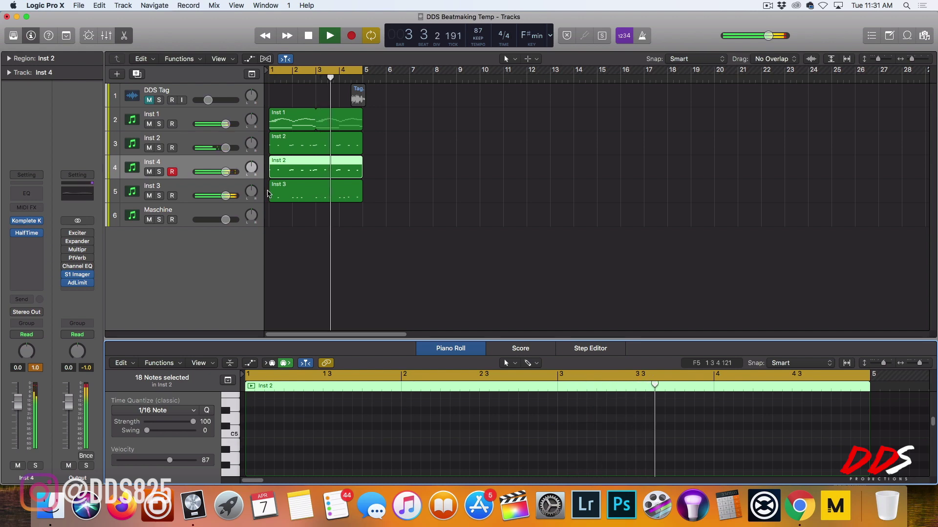
mouse_move(226, 172)
left_mouse_down()
mouse_move(218, 148)
mouse_move(222, 172)
left_mouse_up()
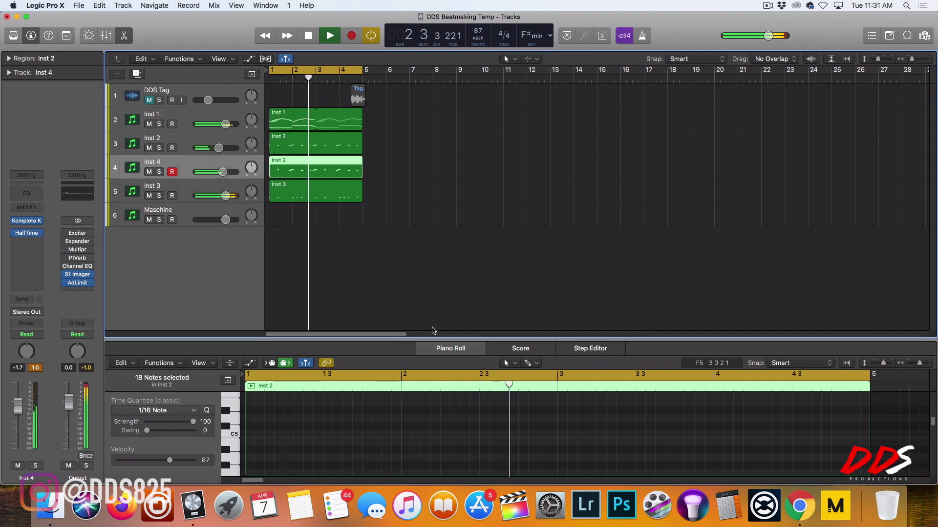
Open Maschine 2 on the Maschine track and record closed hi-hat and clap hits into a four-bar pattern with the Candy Drums - Rim kit
left_click(207, 209)
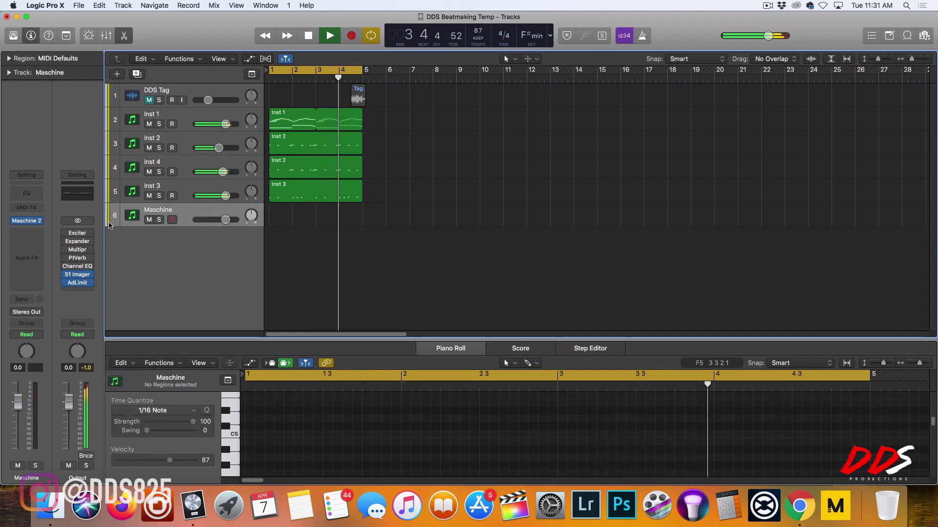
mouse_move(27, 223)
left_click(27, 222)
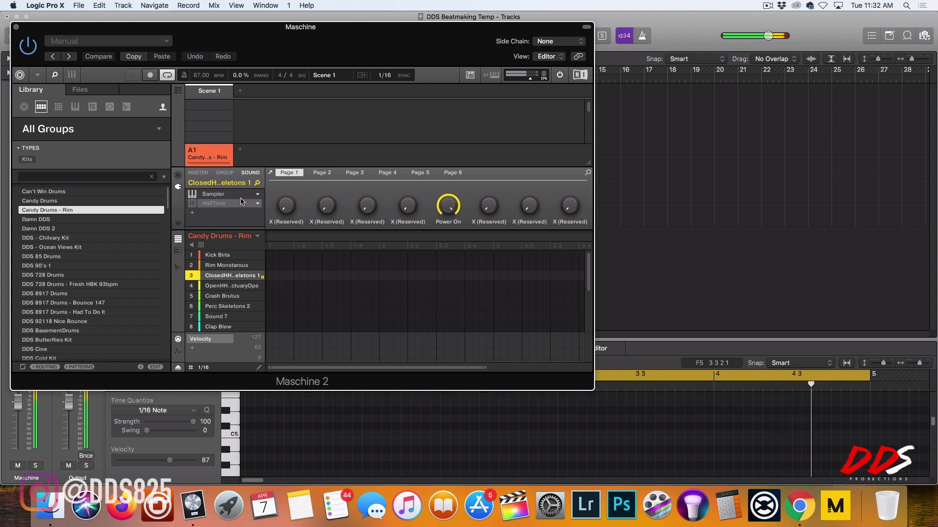
left_click_drag(174, 36, 363, 35)
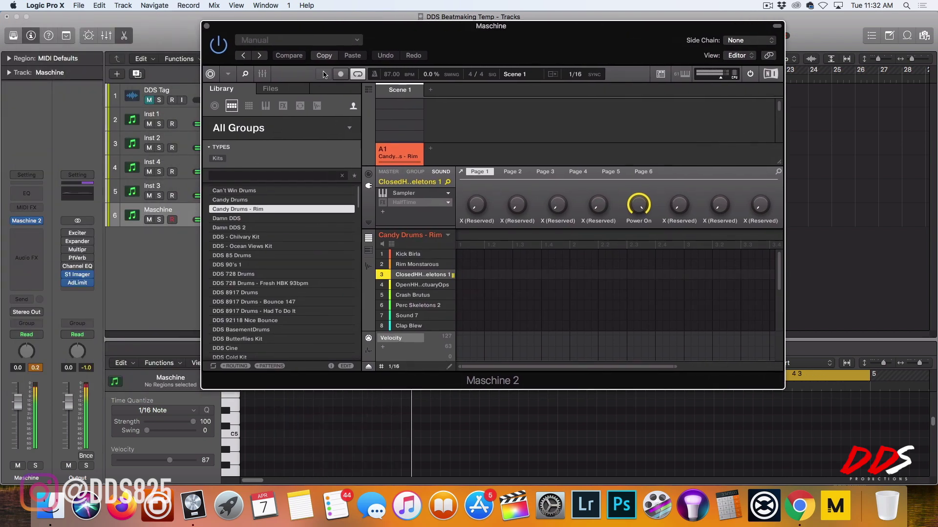
left_click(340, 75)
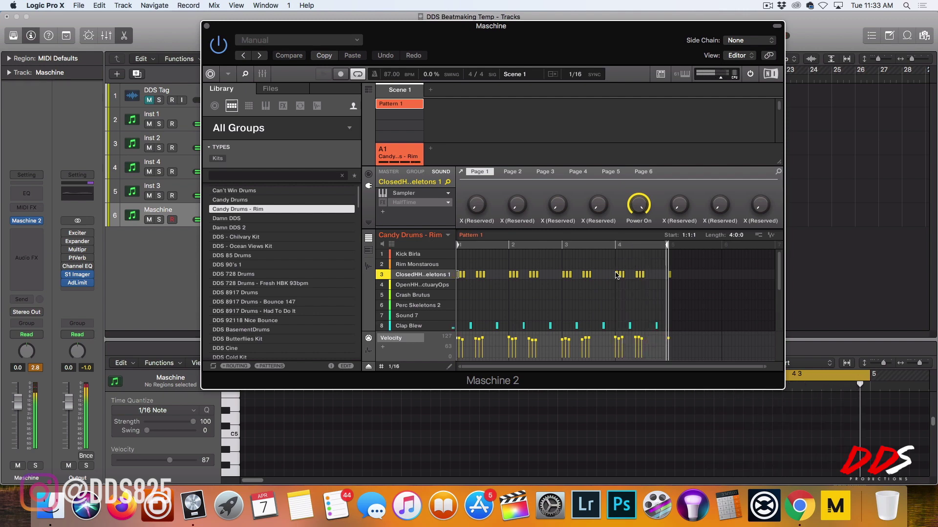
Duplicate the hi-hat and clap pattern, record kick and crash hits into the copy, and duplicate it as Pattern 3
key("super+d")
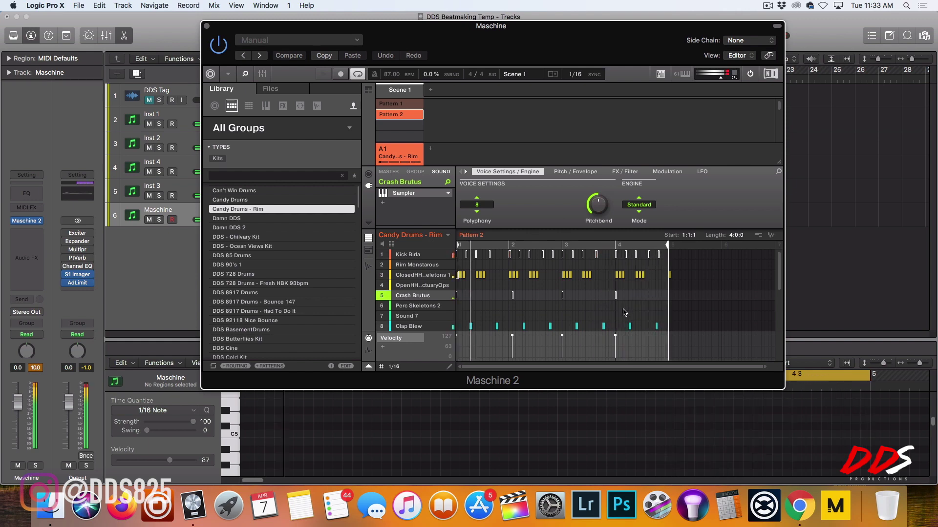
key("super+d")
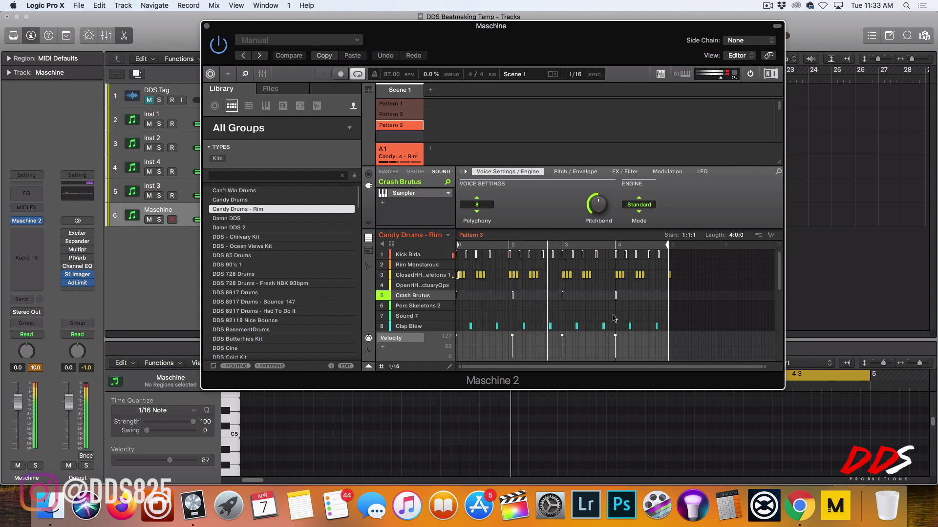
Align the Crash Brutus hit near bar 2 with the start of the bar in Pattern 3 and Pattern 2
left_click(513, 296)
left_click(513, 296)
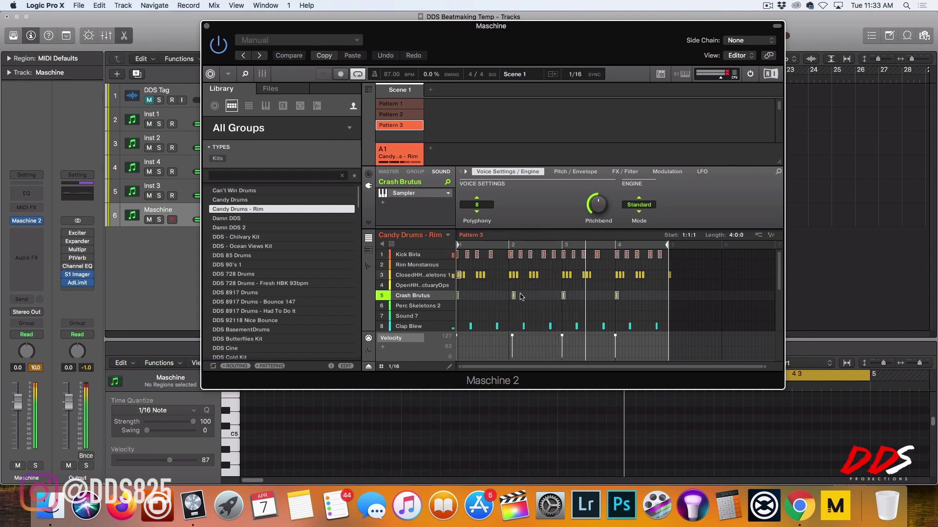
left_click_drag(512, 296, 508, 296)
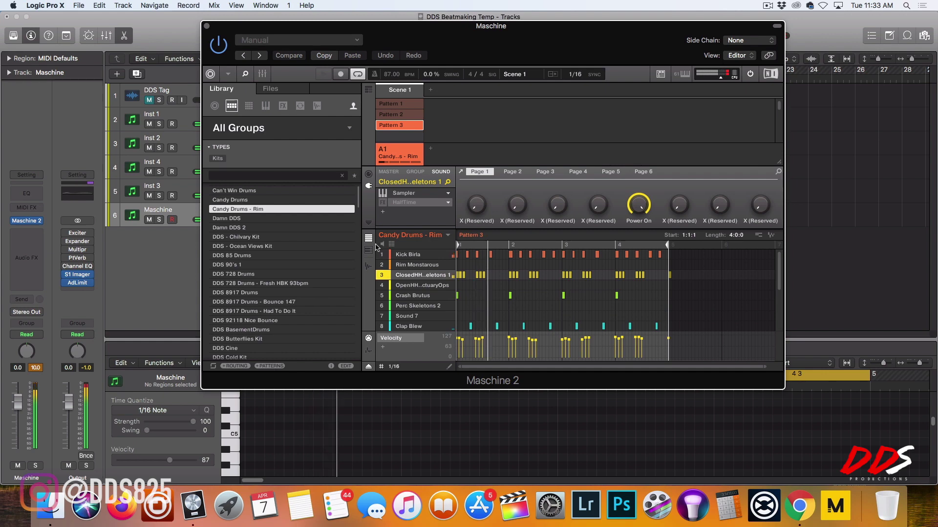
left_click(395, 114)
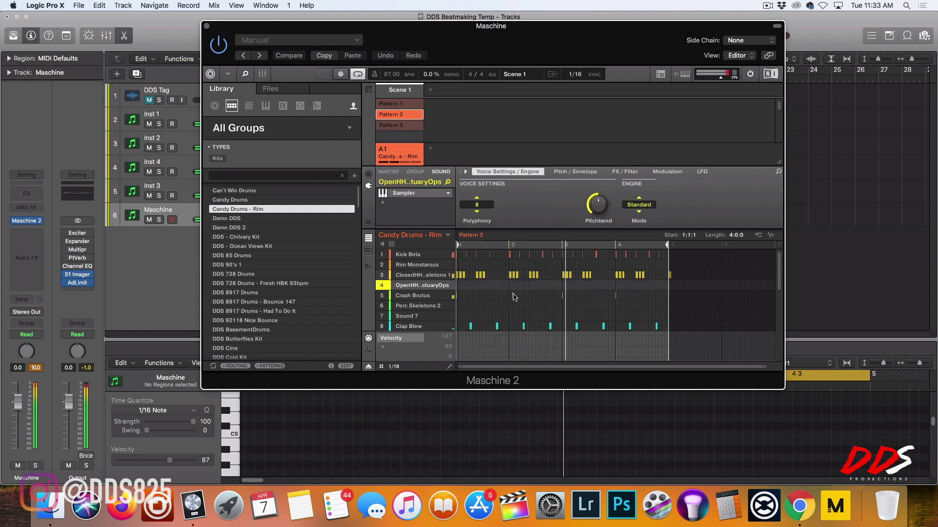
left_click(512, 296)
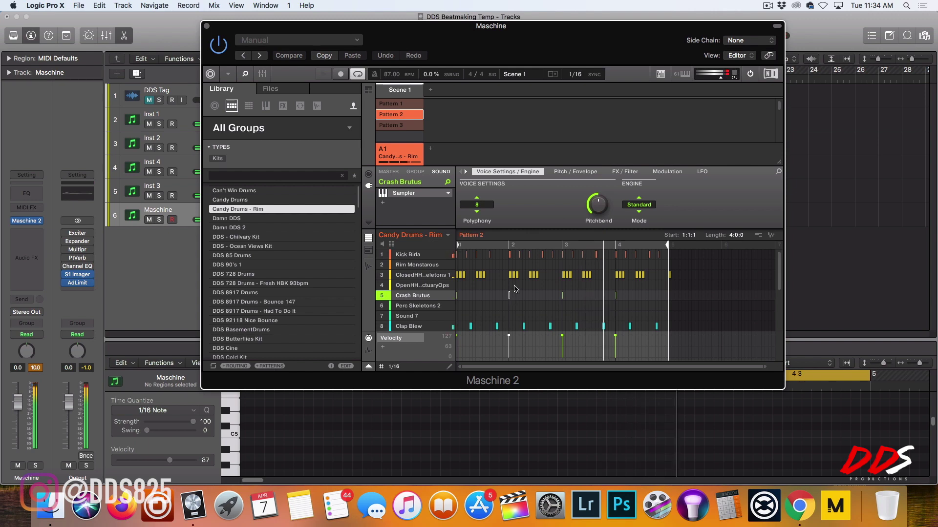
Undo the hi-hat take in Pattern 3, record continuous closed hi-hats and Rim Monstarous hits, and close Maschine
left_click(399, 125)
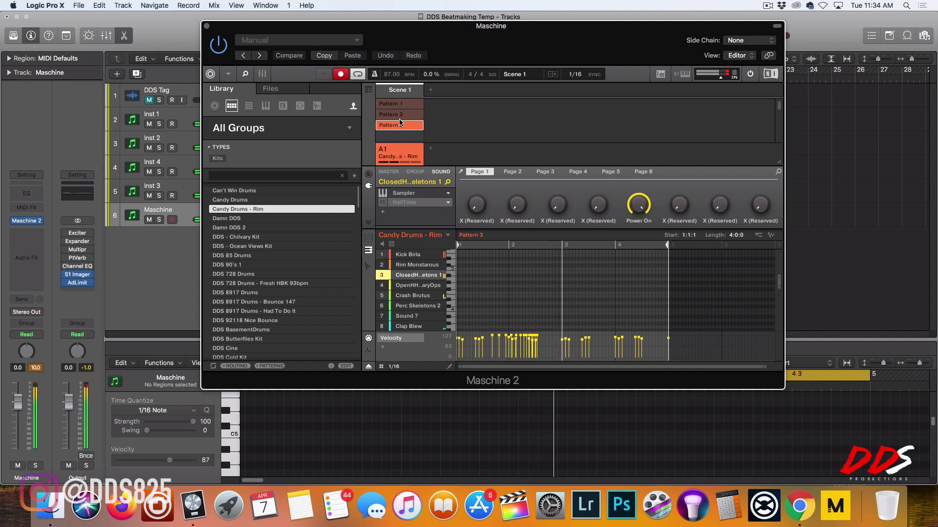
key("super+z")
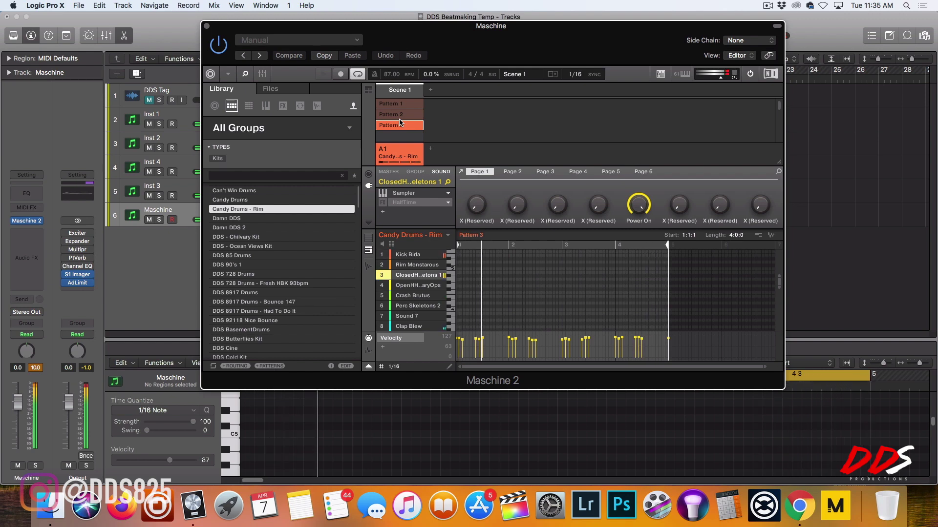
key("r")
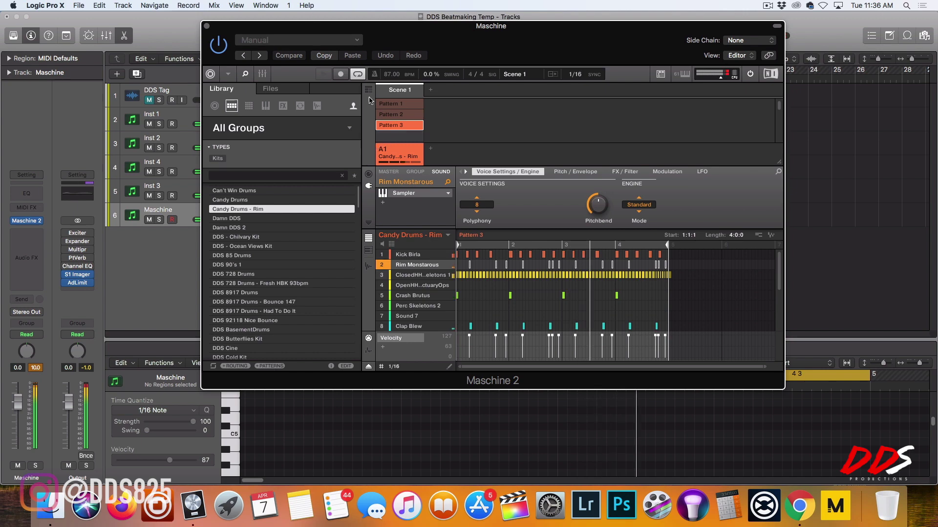
left_click(207, 26)
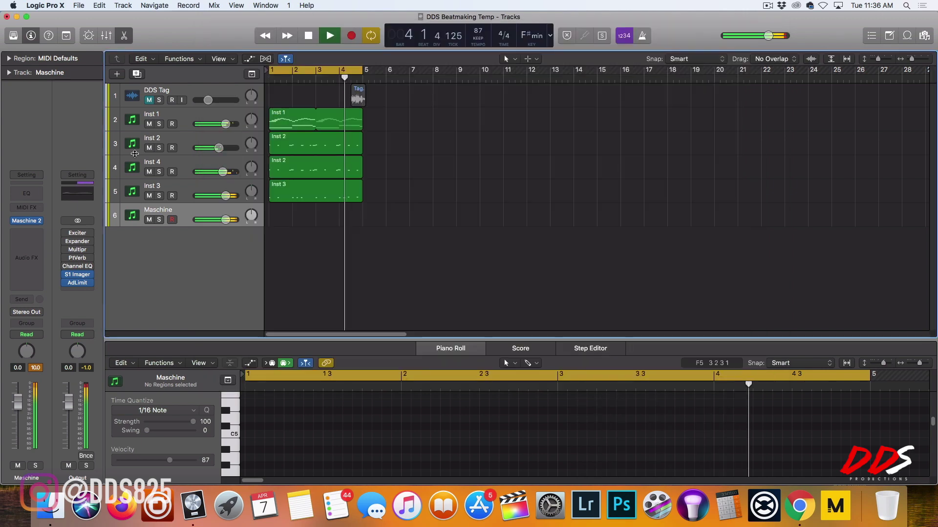
Compare the loop with the Inst 4 track muted and unmuted
left_click(149, 171)
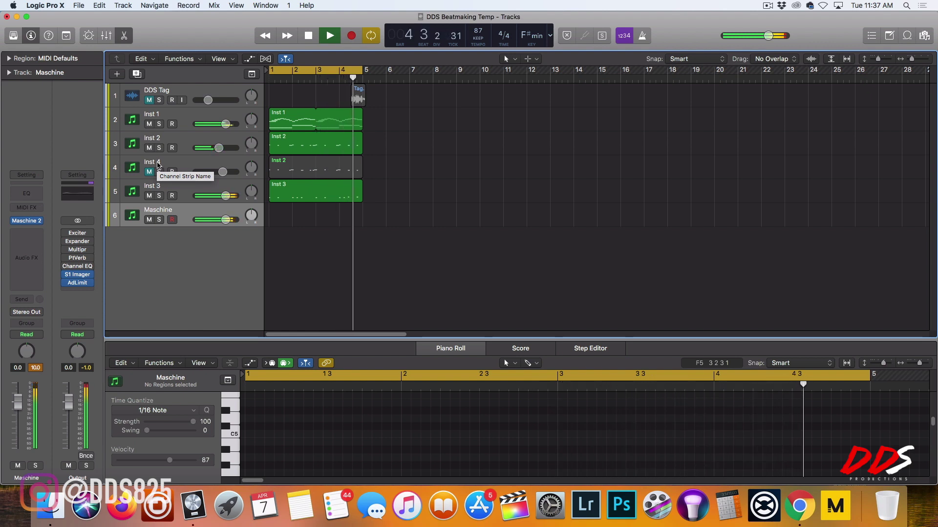
left_click(149, 172)
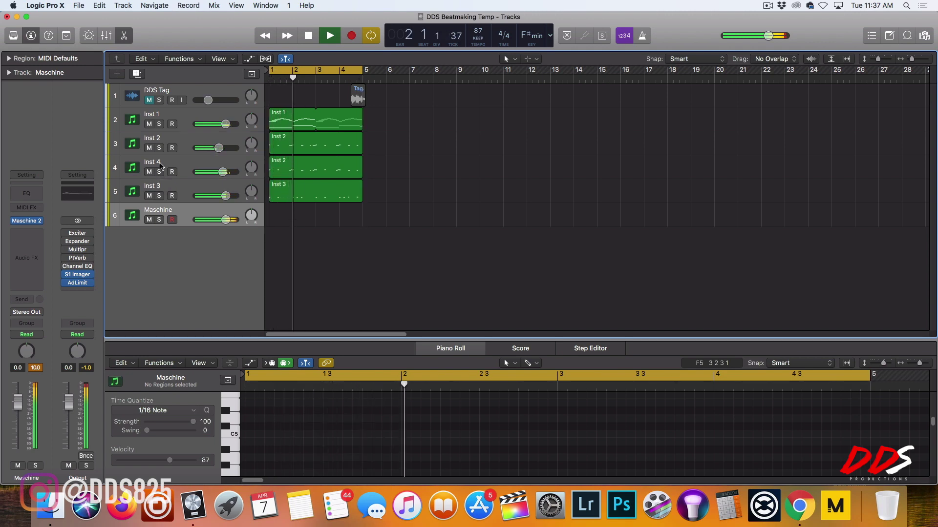
Add one software instrument track below Inst 3, using Output's Arcade in stereo as its instrument
left_click(183, 189)
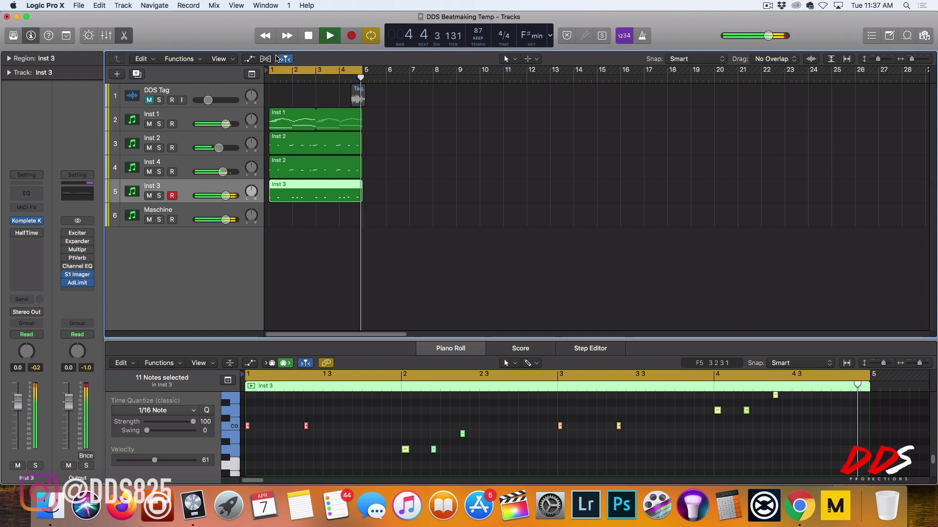
left_click(116, 74)
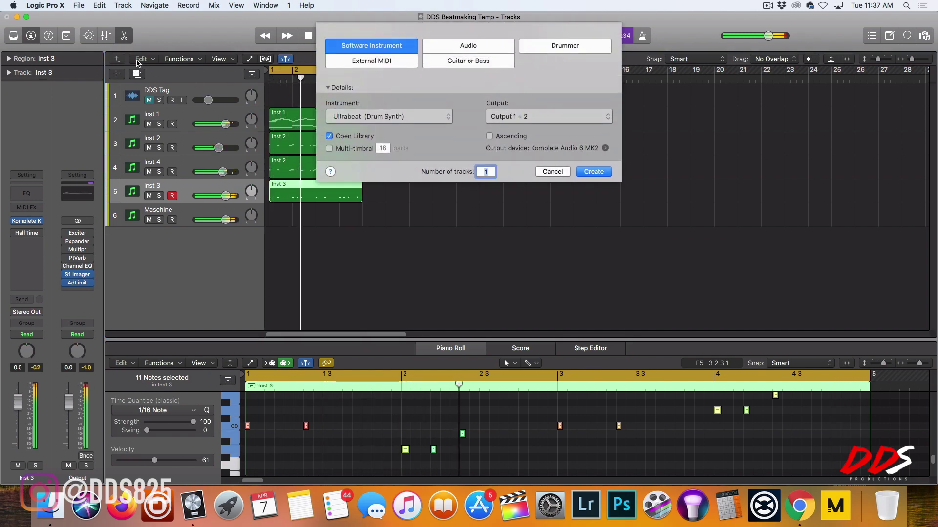
left_click(427, 117)
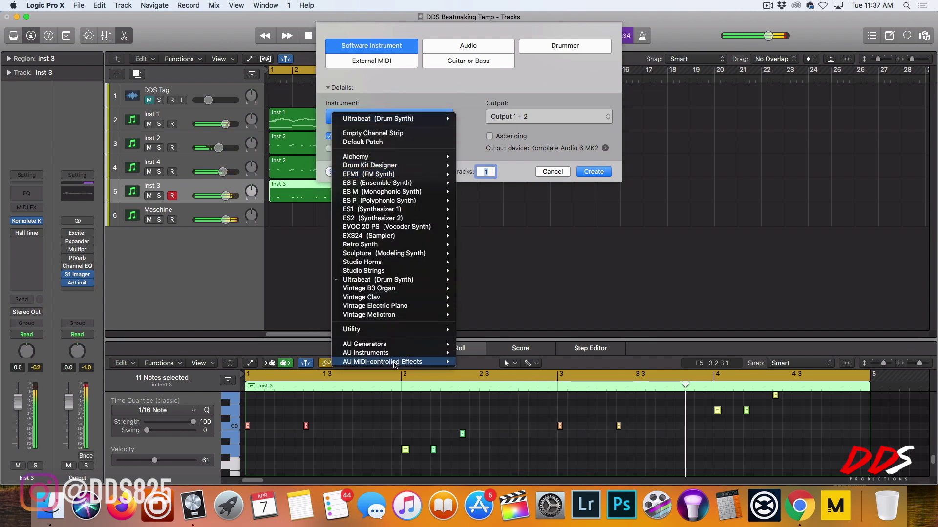
mouse_move(395, 356)
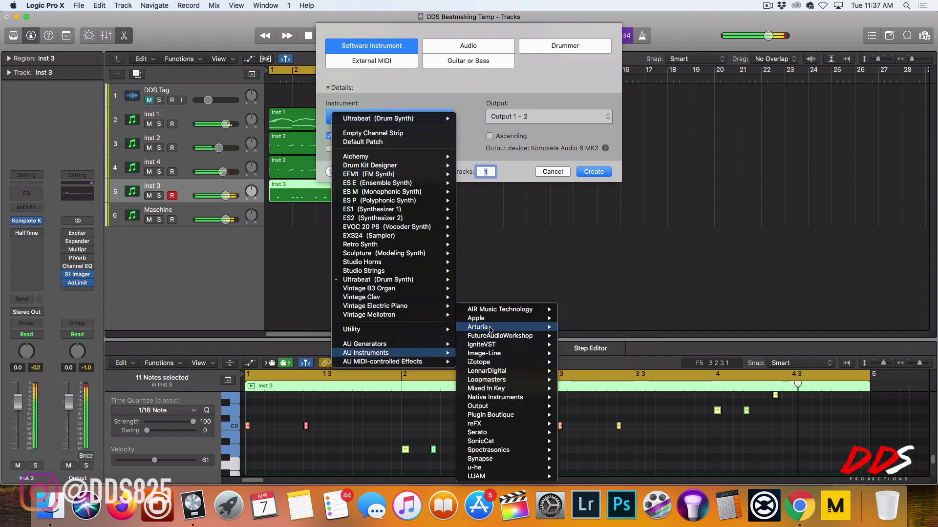
mouse_move(494, 397)
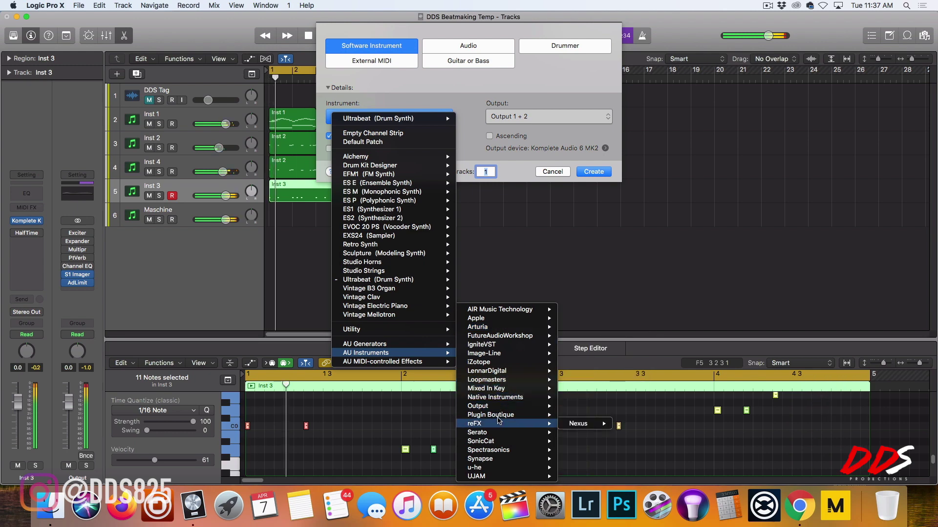
mouse_move(583, 406)
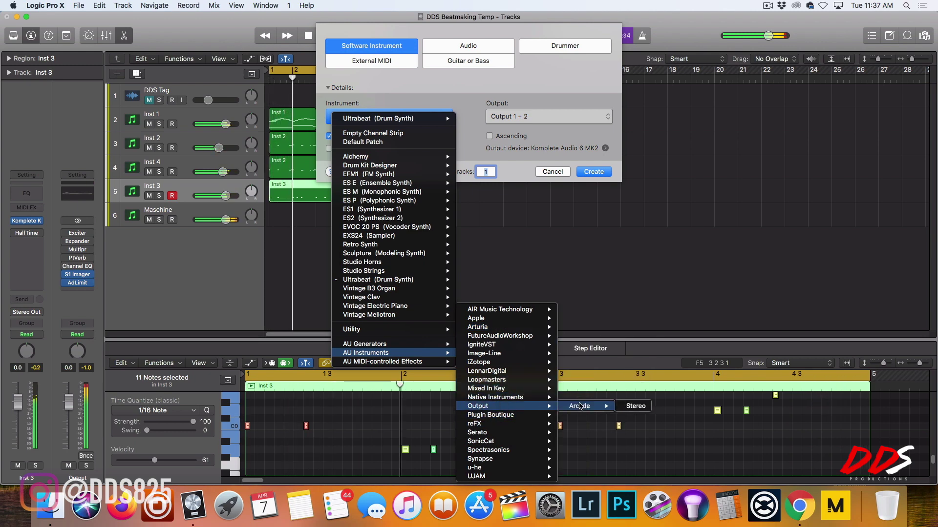
left_click(633, 407)
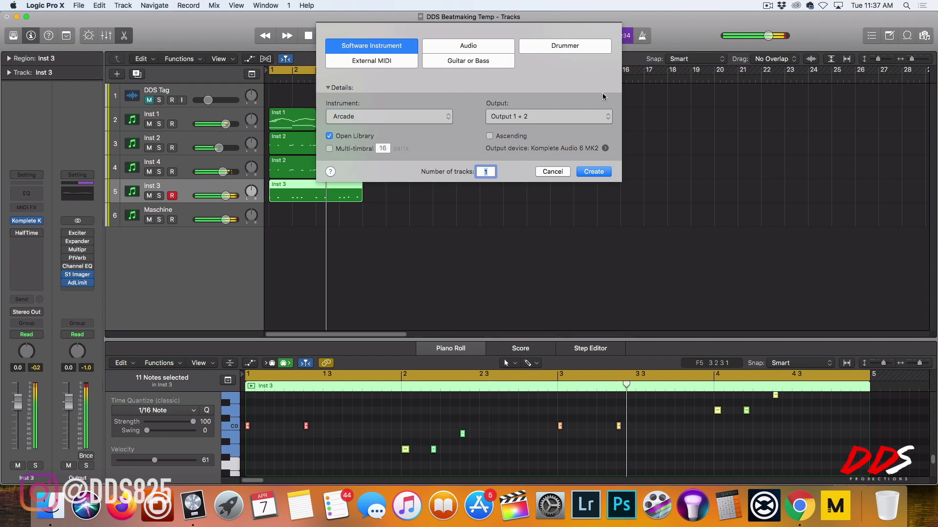
left_click(578, 170)
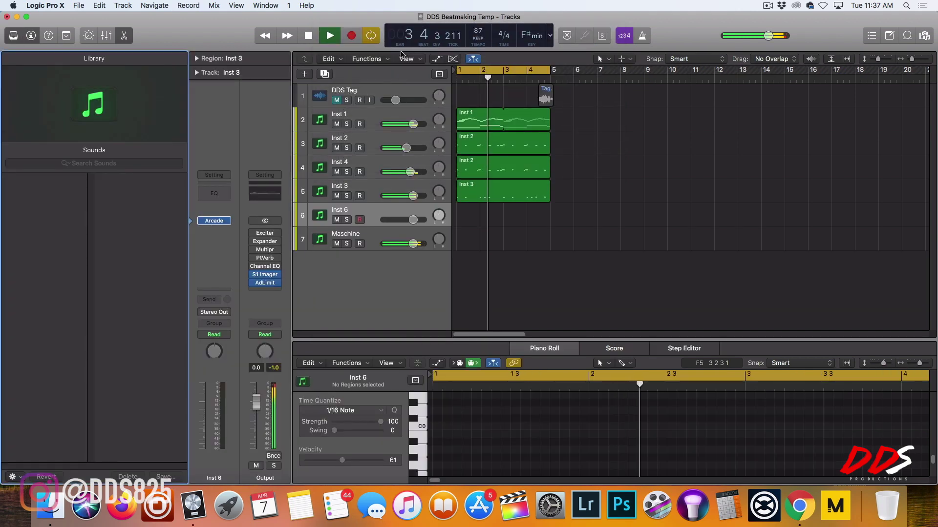
Compare the loop with the Inst 2 and Inst 4 tracks alternately muted and unmuted, leaving both unmuted
left_click(336, 148)
left_click(336, 149)
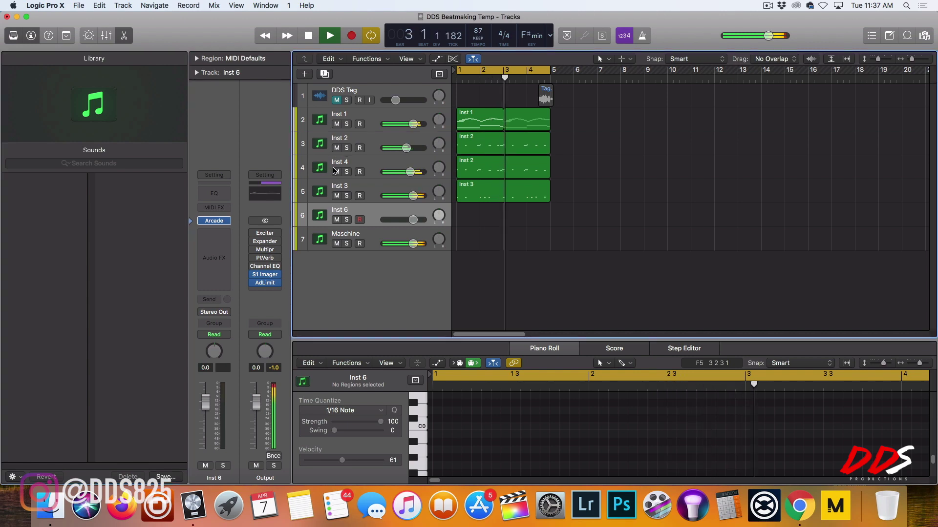
left_click(336, 171)
left_click(336, 152)
left_click(336, 151)
left_click(337, 151)
left_click(336, 172)
left_click(337, 172)
left_click(338, 147)
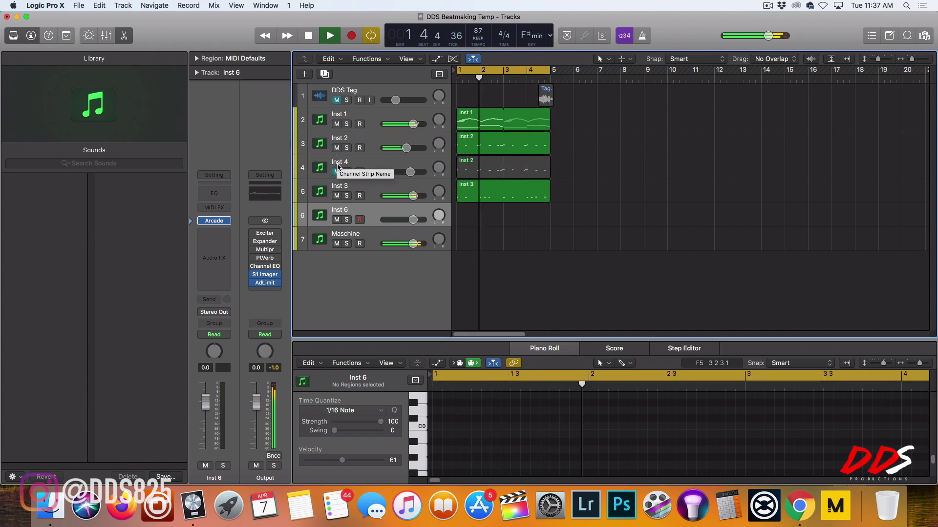
left_click(336, 172)
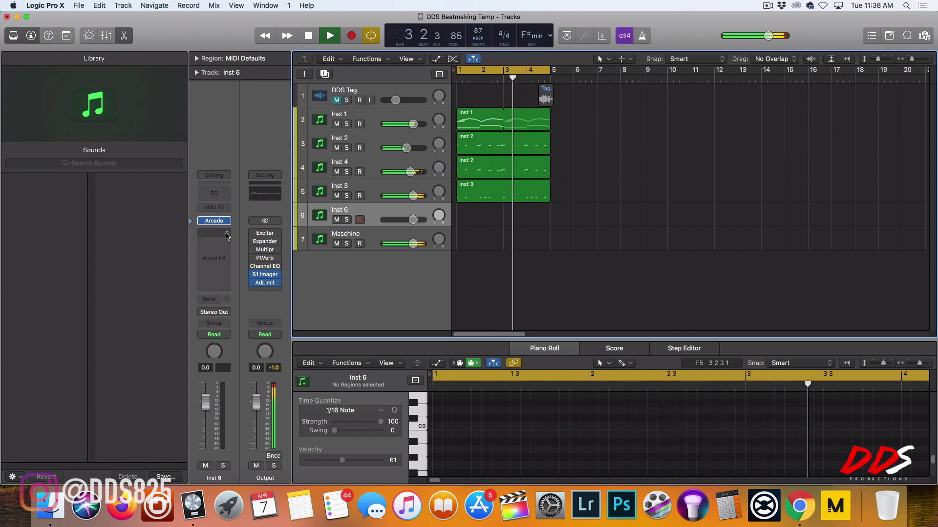
Open Arcade on Inst 6, download the Love Spell and Find Your Way kits, and load Find Your Way
mouse_move(219, 225)
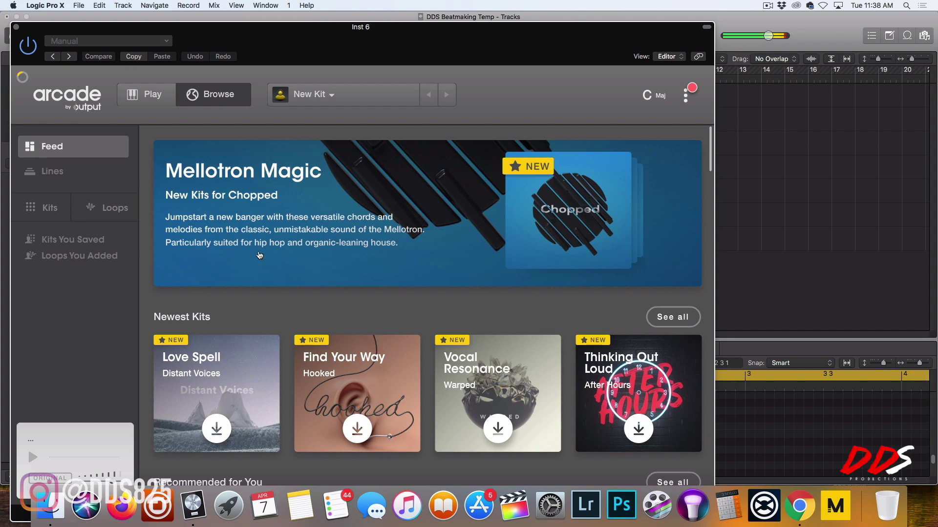
left_click(216, 429)
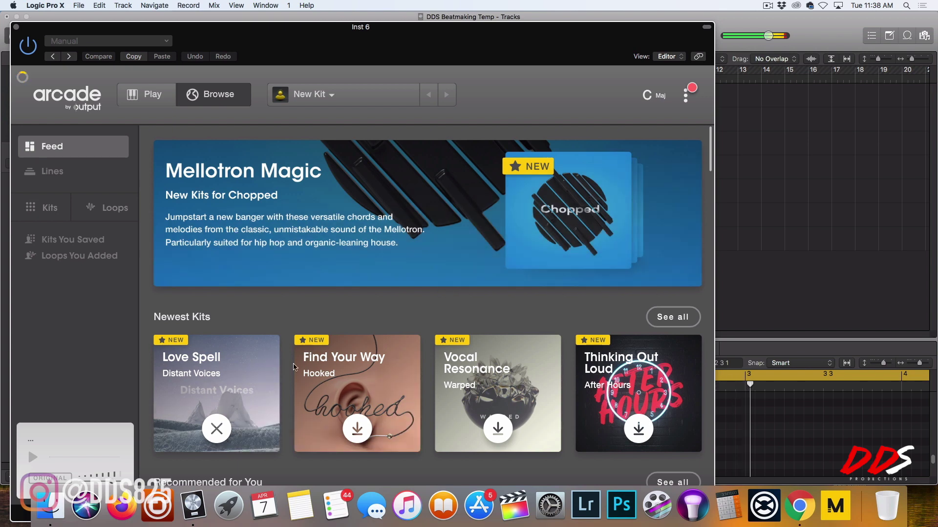
left_click(383, 372)
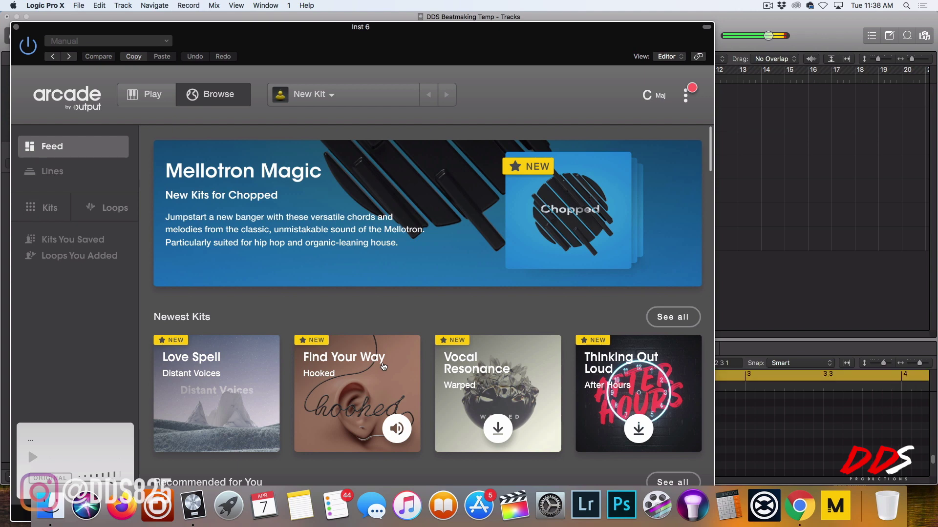
left_click(340, 393)
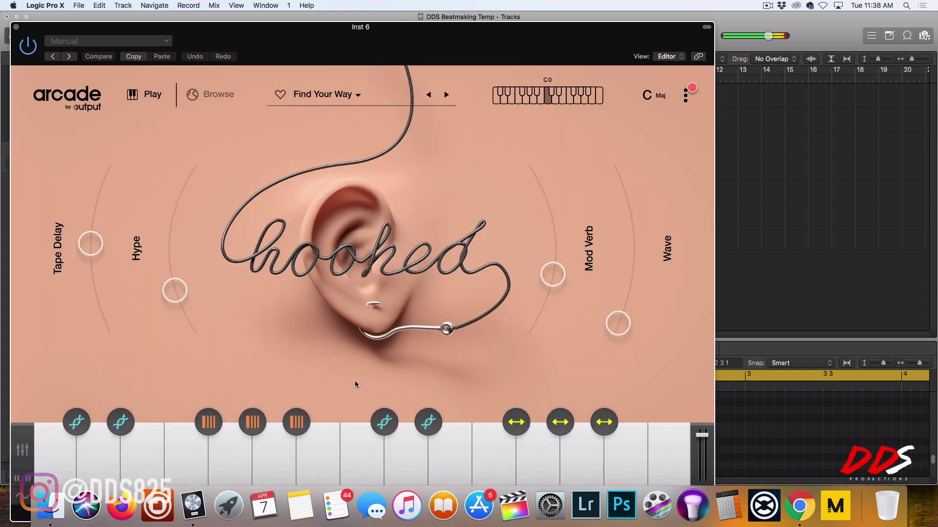
Set Arcade's session key to E minor and close the plug-in window
left_click(647, 95)
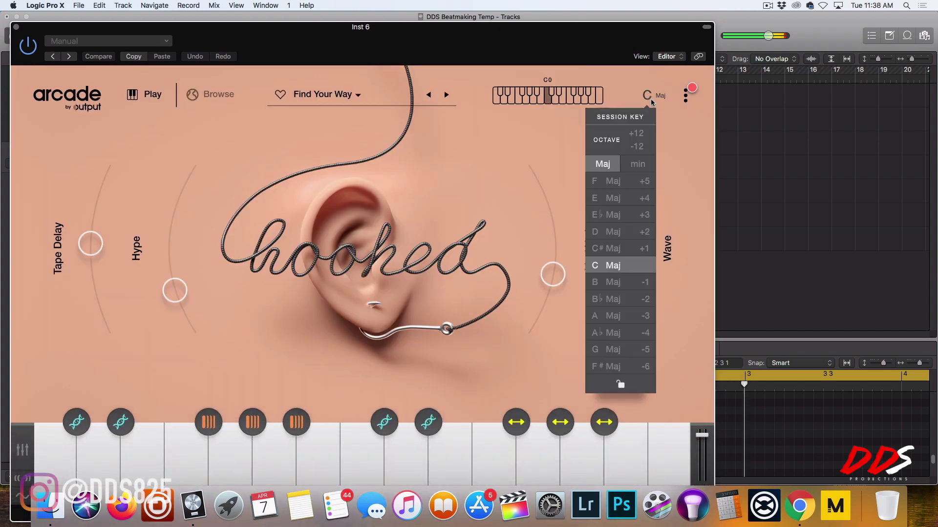
left_click(638, 164)
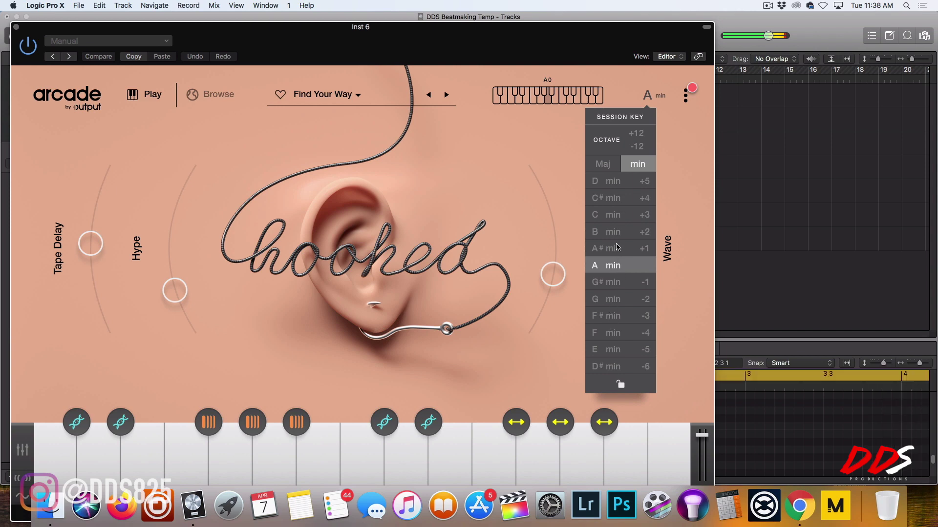
left_click(624, 351)
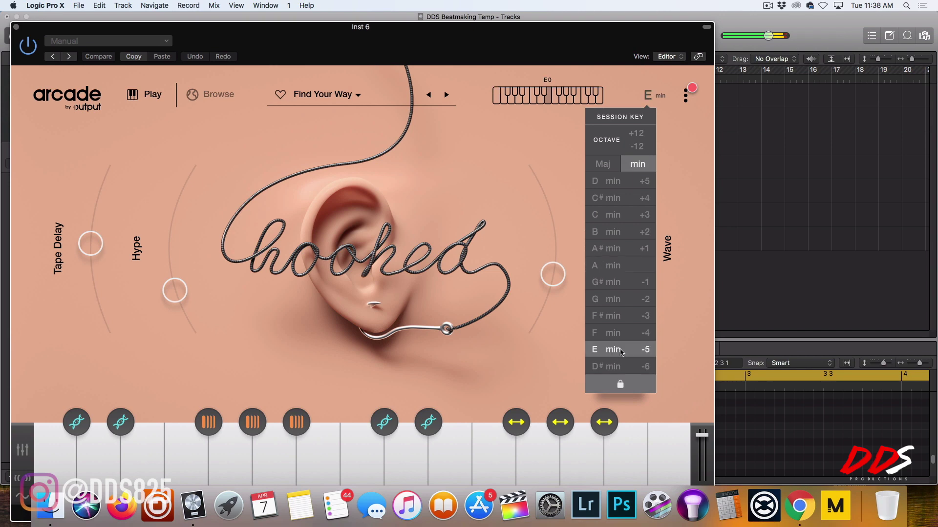
left_click(15, 28)
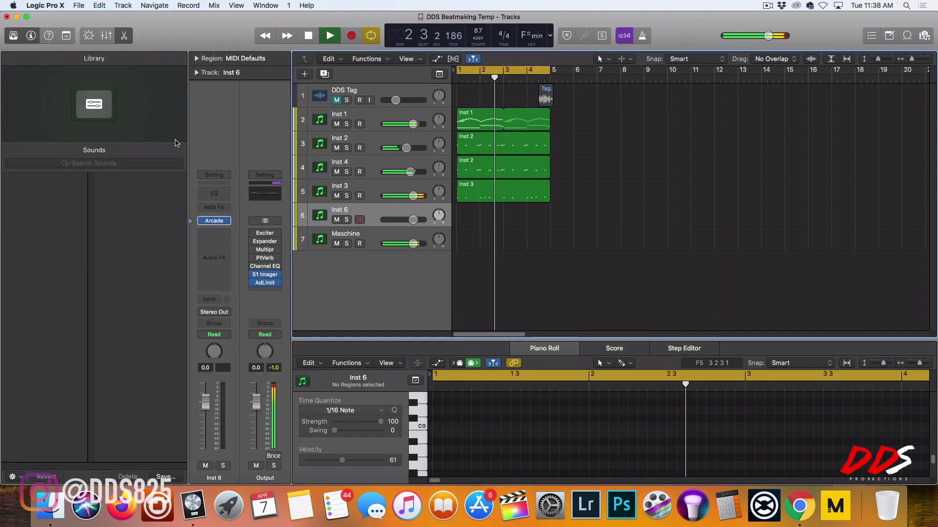
Select the Inst 6 track for playing and raise its volume to 5.2 dB
left_click(360, 166)
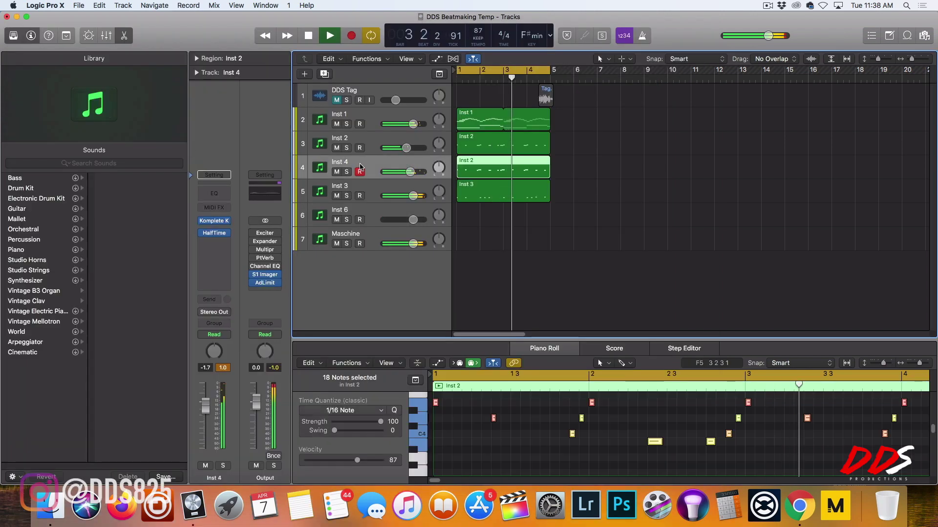
left_click(374, 211)
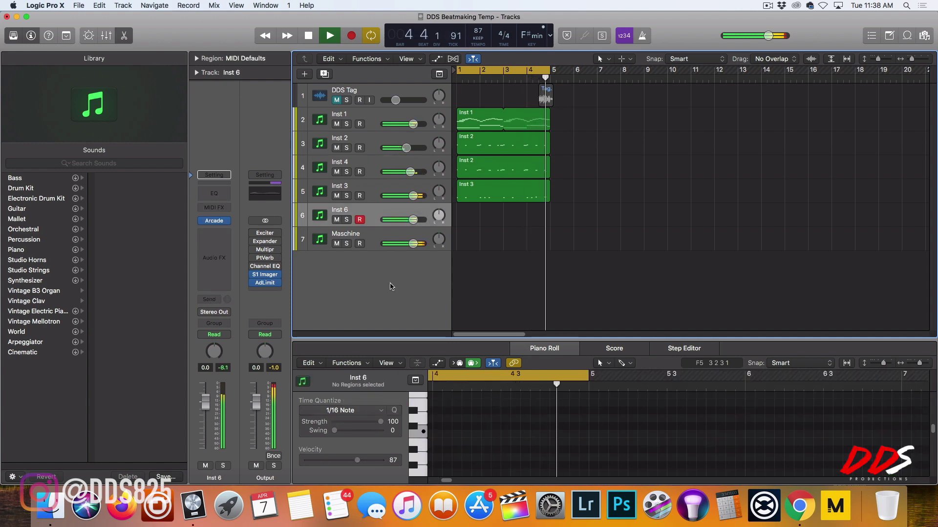
left_click_drag(413, 219, 422, 220)
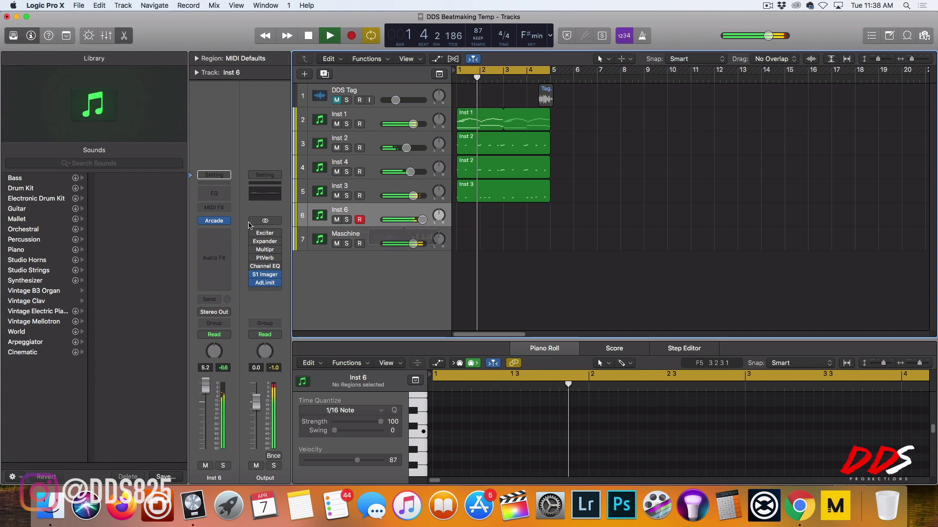
Reopen Arcade, try Hype near its maximum, and set both Hype and Mod Verb to about their midpoints
left_click(216, 222)
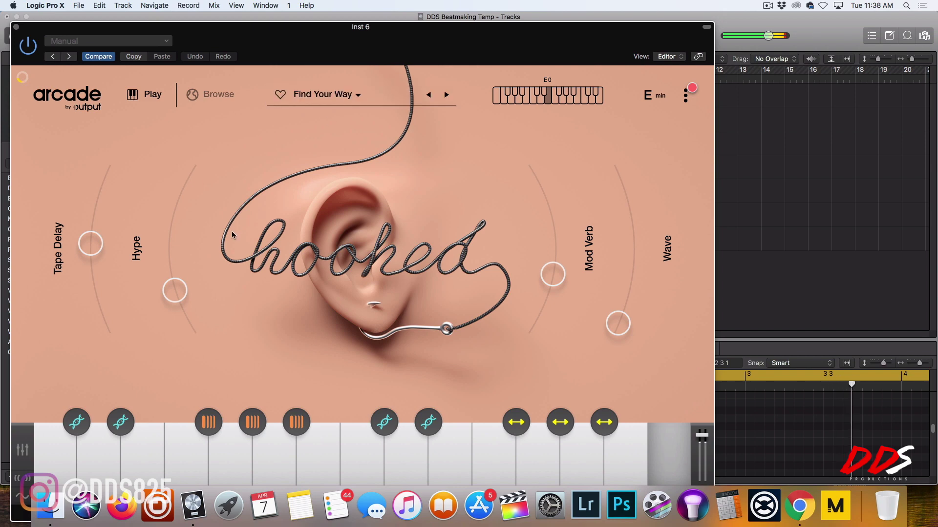
left_click_drag(181, 286, 183, 162)
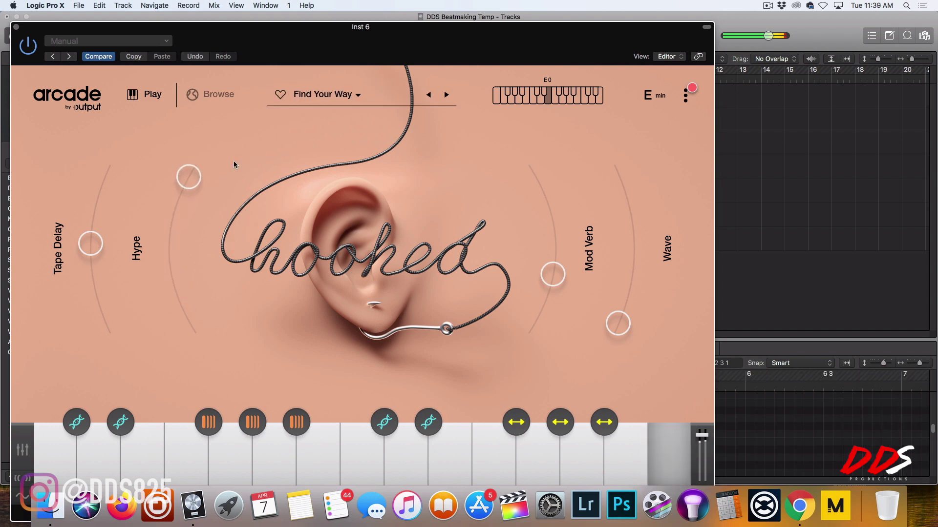
left_click(650, 101)
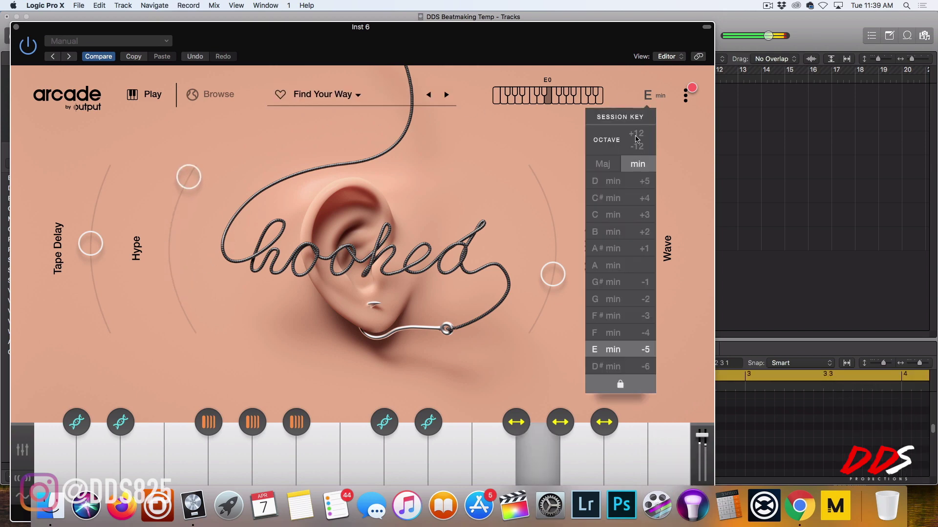
left_click(623, 71)
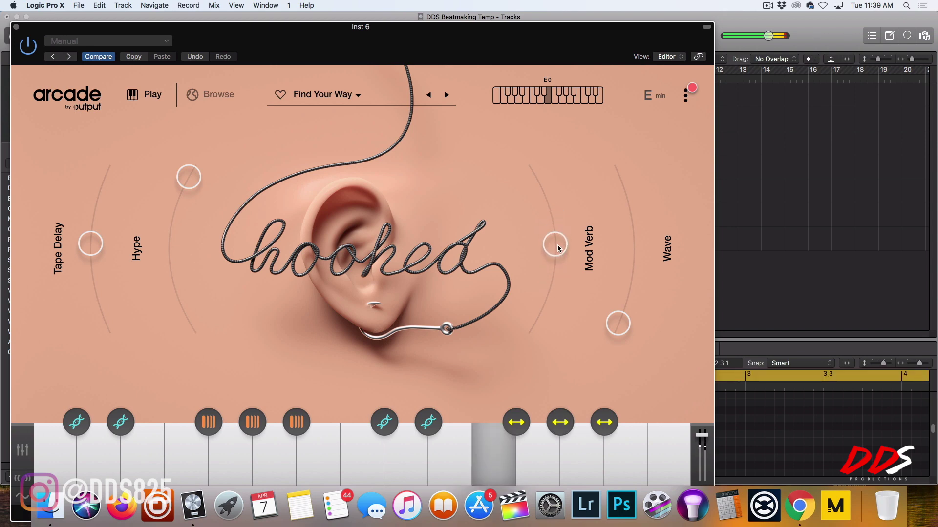
left_click(193, 263)
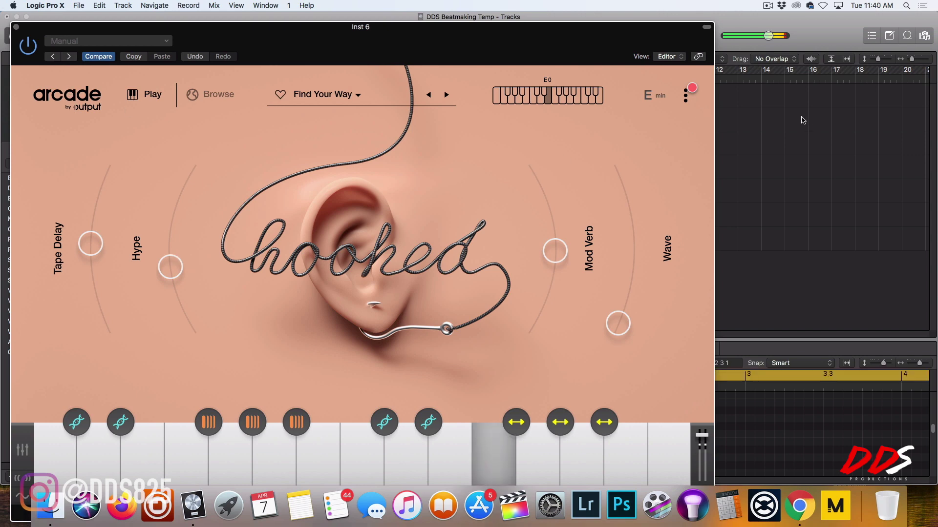
Shift Arcade's octave by +12, record a four-bar part on Inst 6, and leave Hype at about its midpoint
left_click(653, 95)
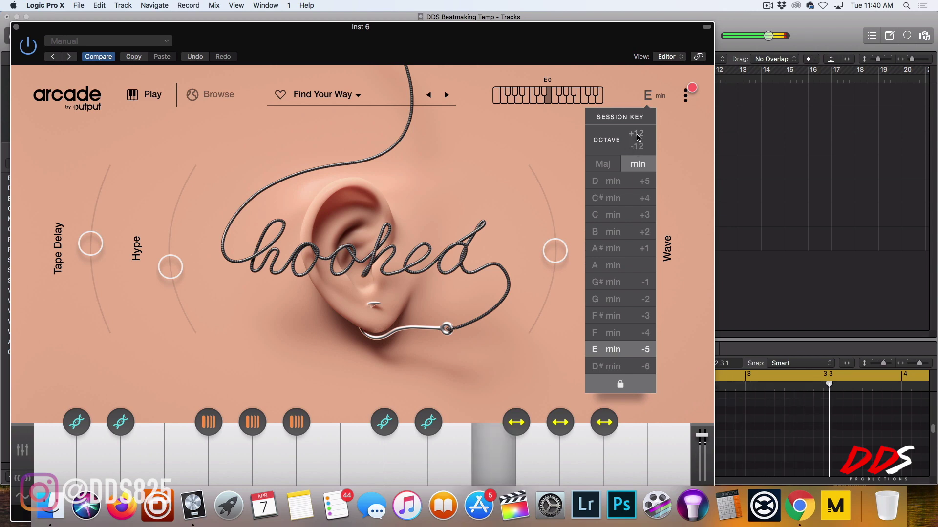
left_click_drag(172, 271, 185, 165)
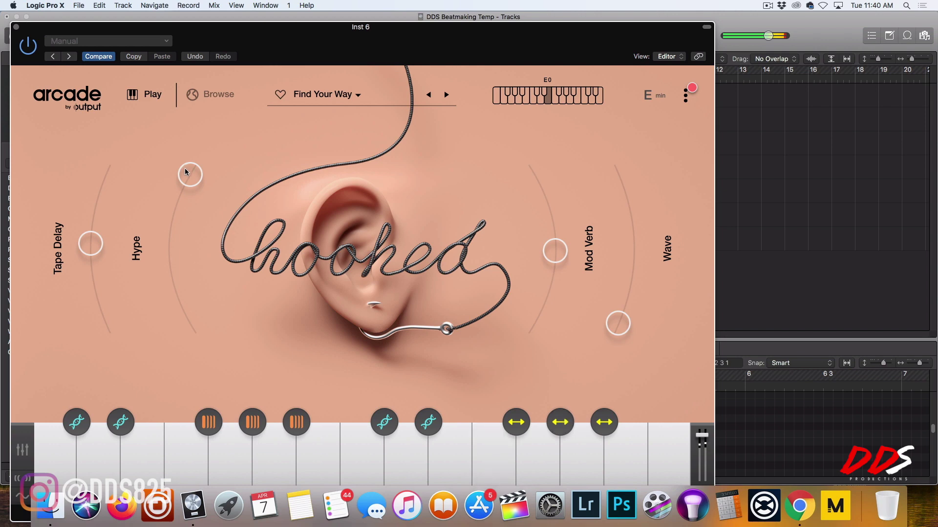
left_click(656, 86)
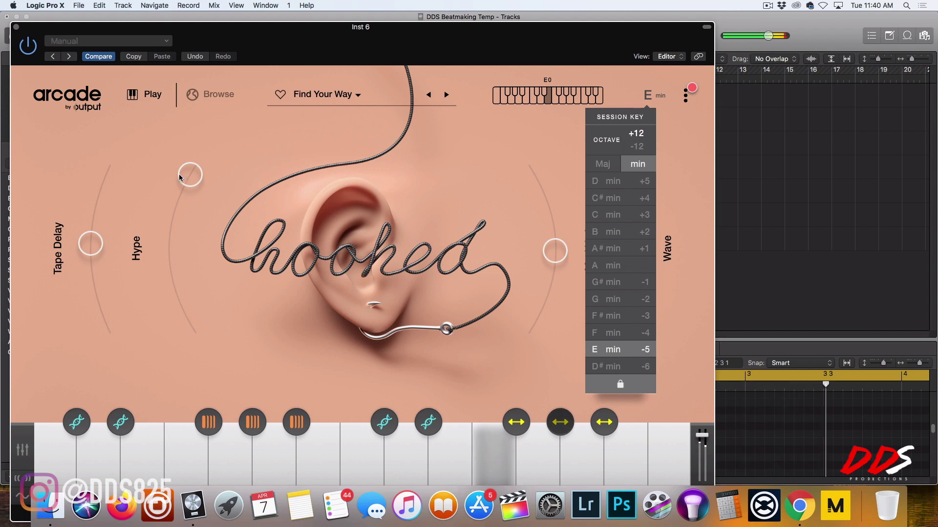
left_click_drag(179, 173, 185, 198)
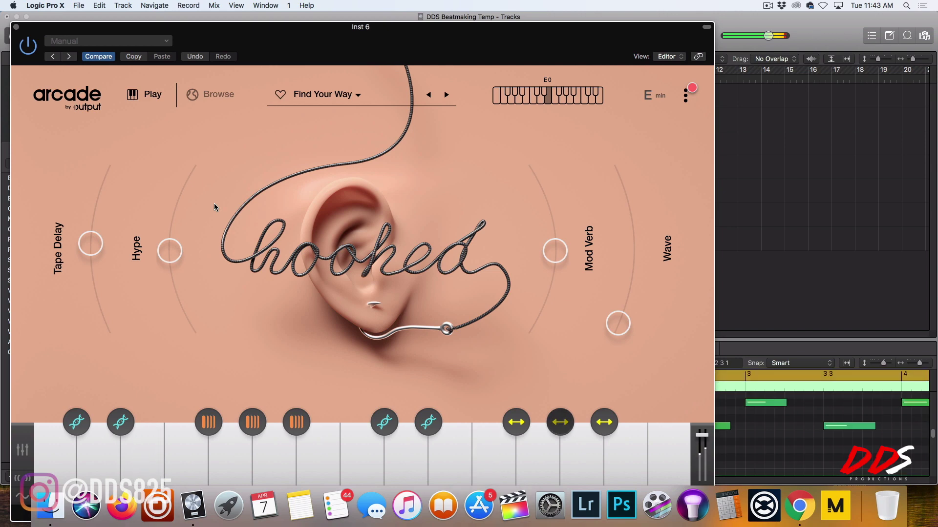
left_click(17, 28)
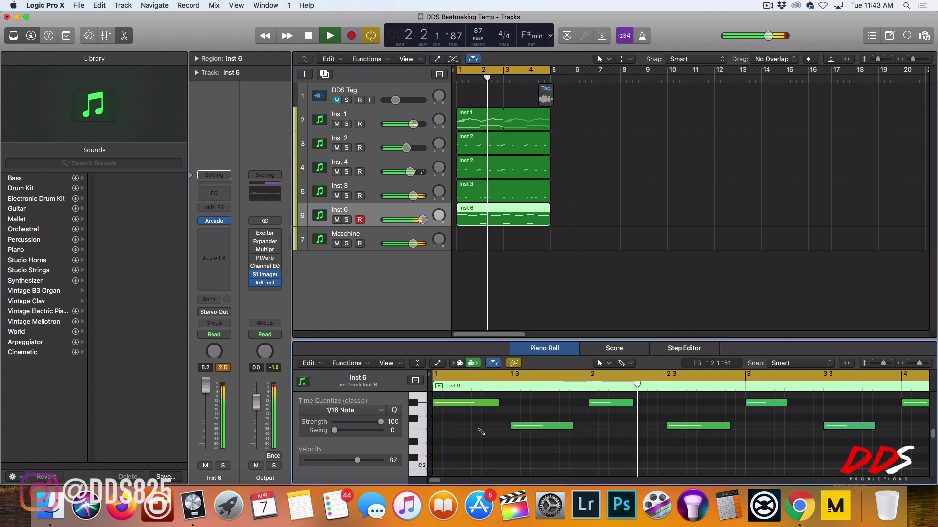
Select all notes in the Inst 6 region and review them across the pitch range
key("super+a")
scroll(476, 430, "up", 6)
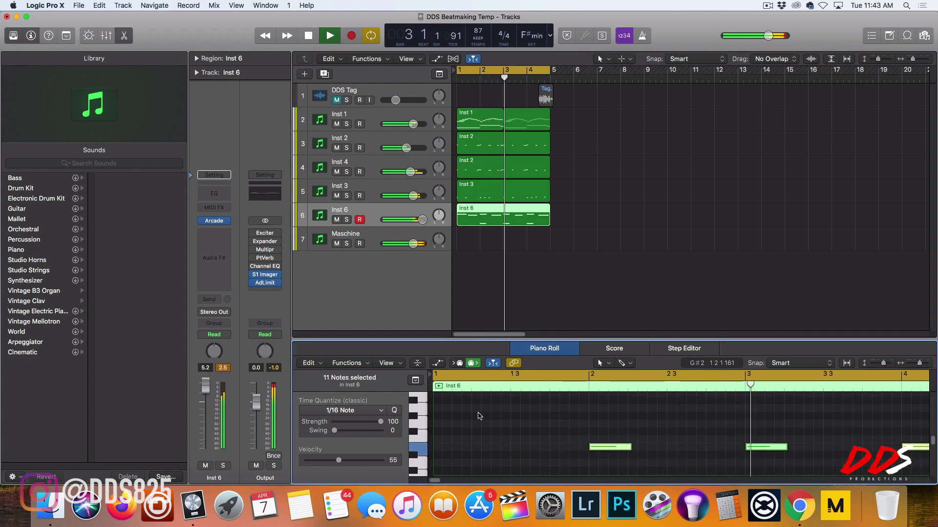
scroll(490, 417, "down", 6)
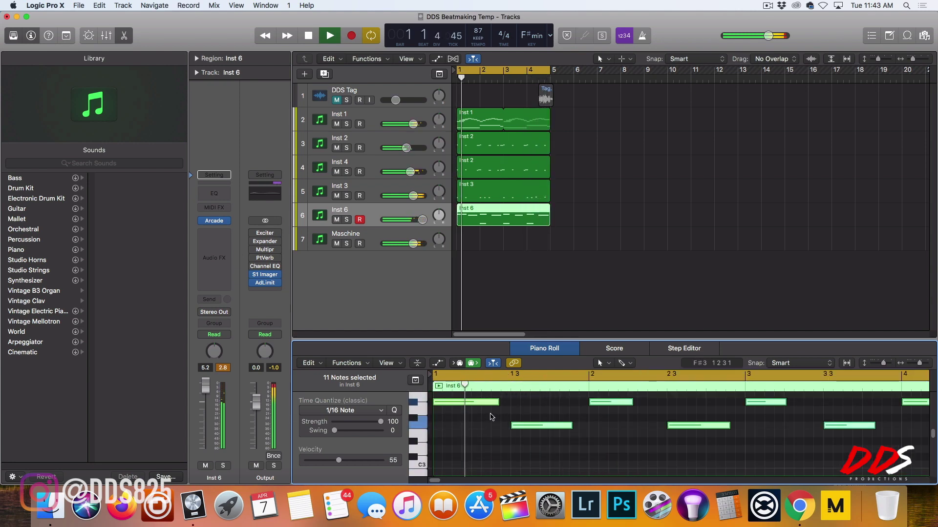
scroll(490, 421, "up", 3)
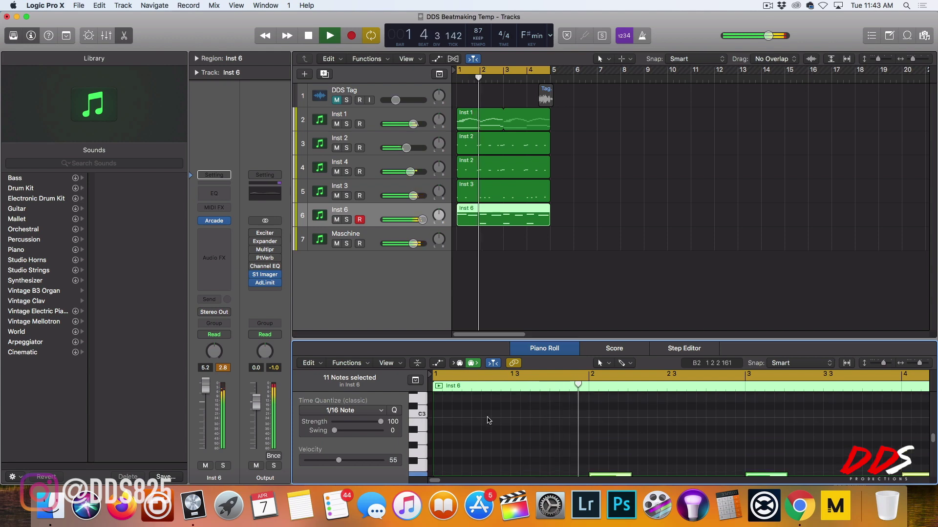
scroll(487, 421, "down", 1)
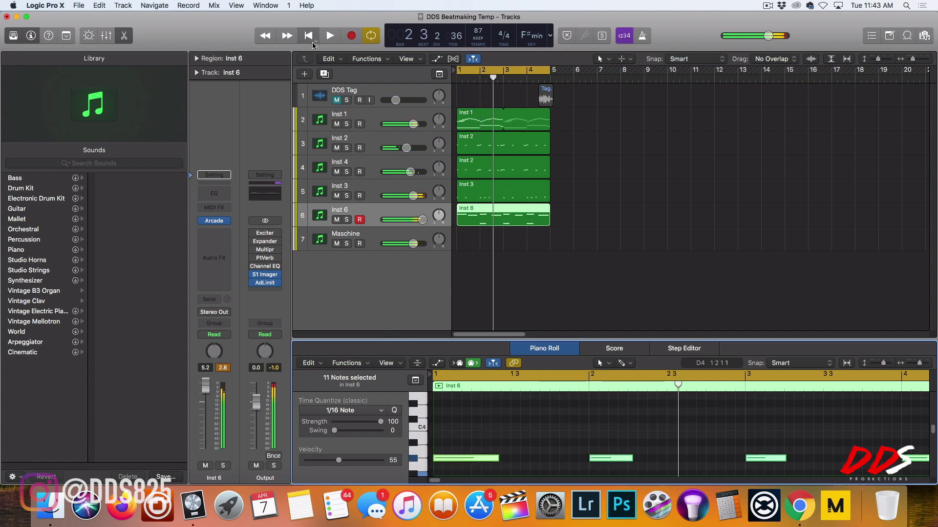
Return to the start of the project, solo the Inst 6 track and audition its Arcade part
left_click(308, 36)
left_click(309, 35)
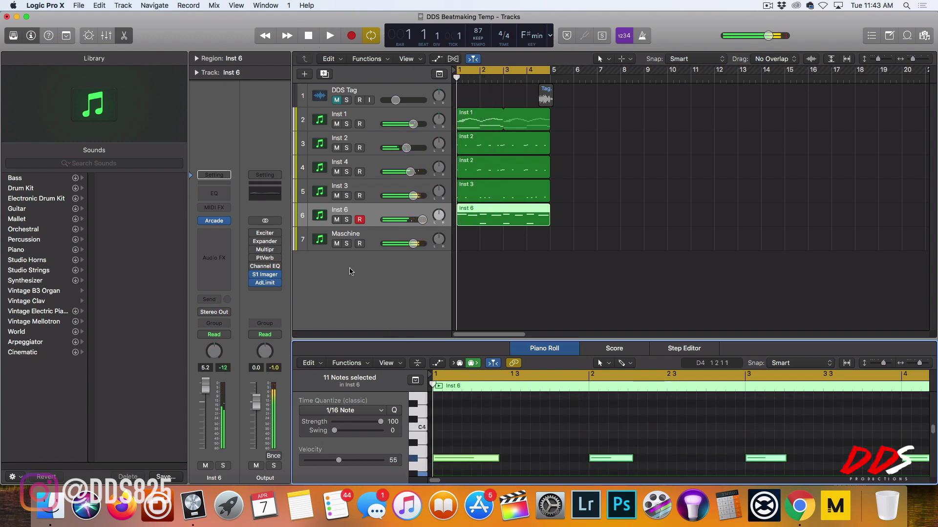
left_click(346, 220)
left_click(331, 37)
left_click(307, 37)
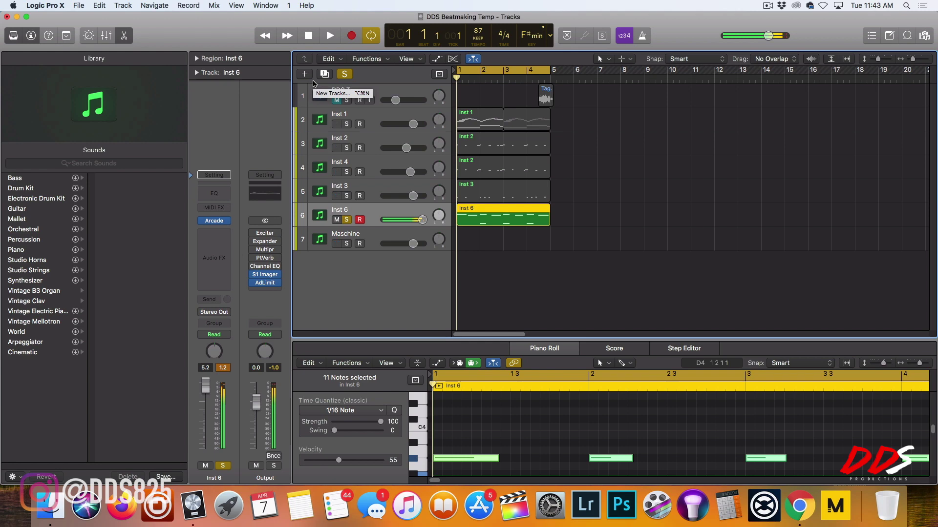
key("r")
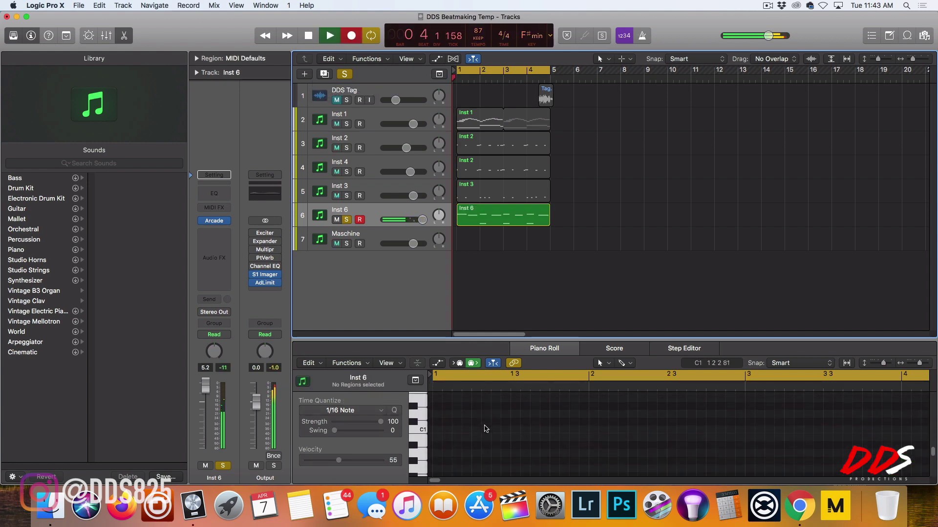
key("r")
key("Return")
key("Return")
scroll(480, 416, "up", 3)
scroll(481, 416, "up", 3)
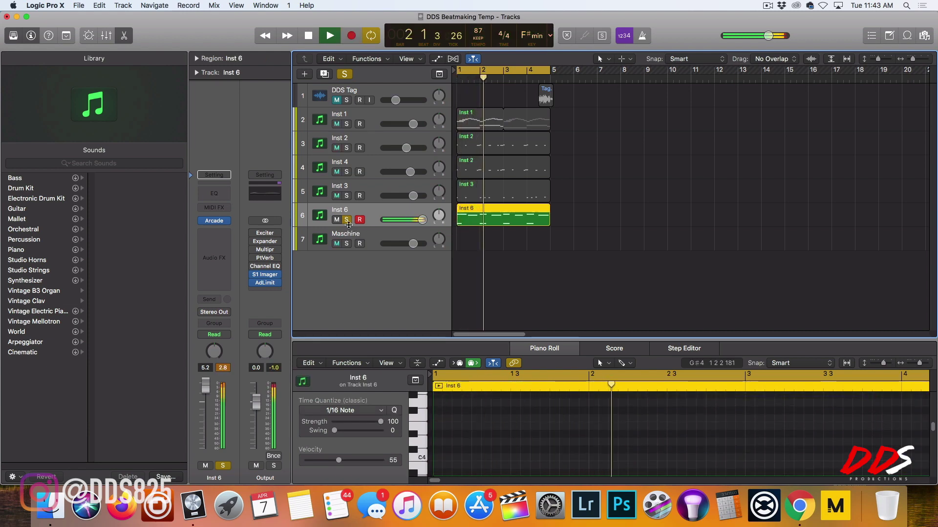
Unsolo the Inst 6 track and reset its volume to 0.0 dB
key("s")
mouse_move(413, 225)
left_mouse_down()
mouse_move(421, 220)
mouse_move(414, 219)
left_mouse_up()
double_click(417, 224)
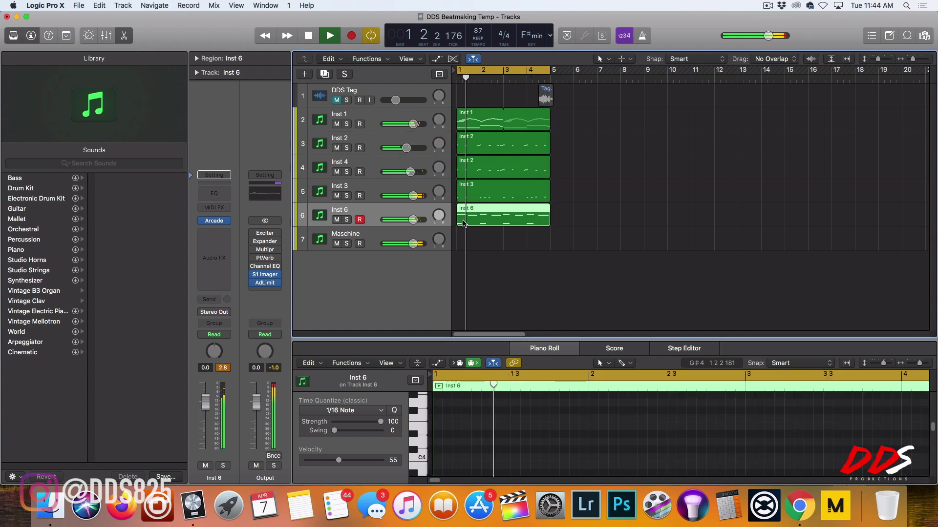
Delete the lowest row of notes, at the start of each bar, from the Inst 6 region
key("e")
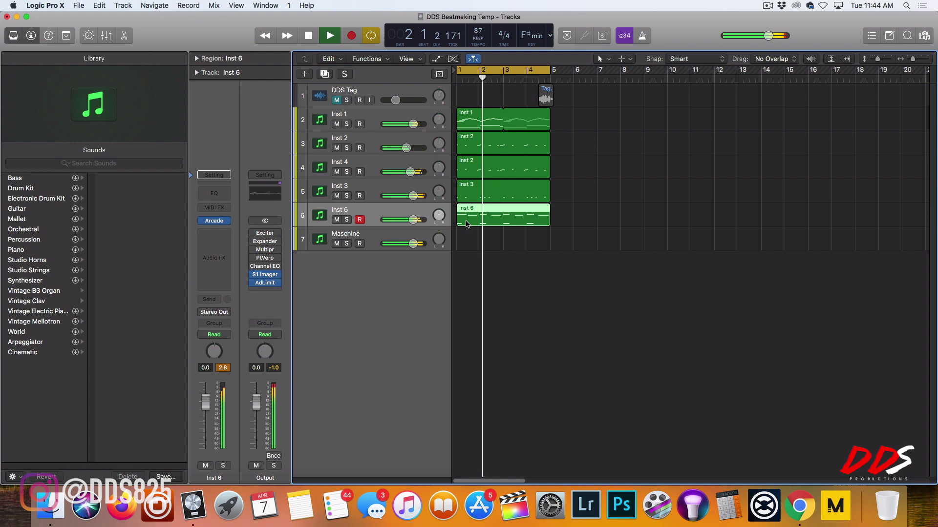
key("e")
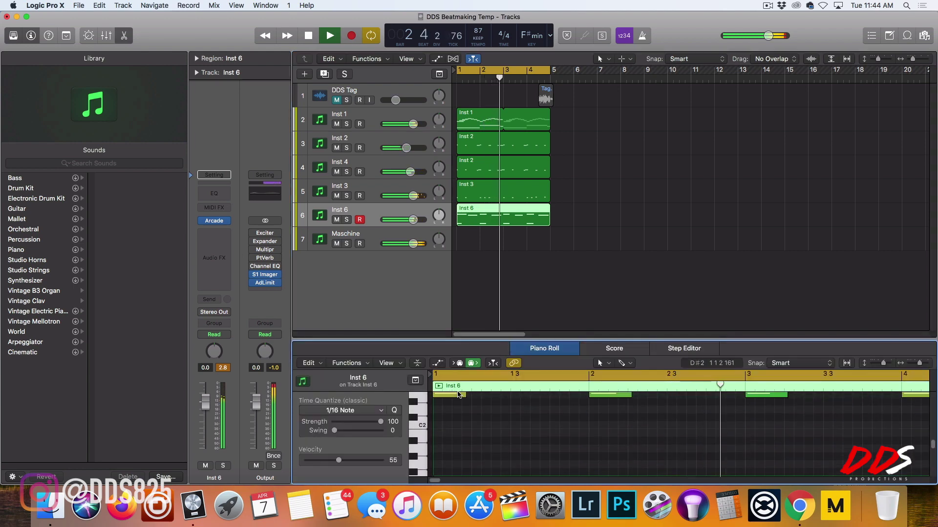
left_click_drag(445, 413, 934, 475)
key("Delete")
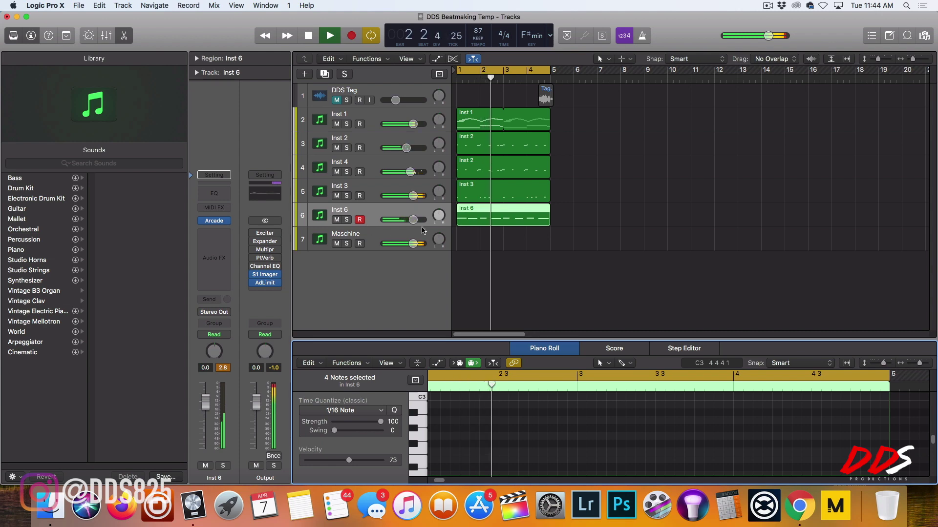
Lower the Inst 6 volume to -3.3 dB and mute the Inst 4 track
left_click_drag(413, 219, 407, 219)
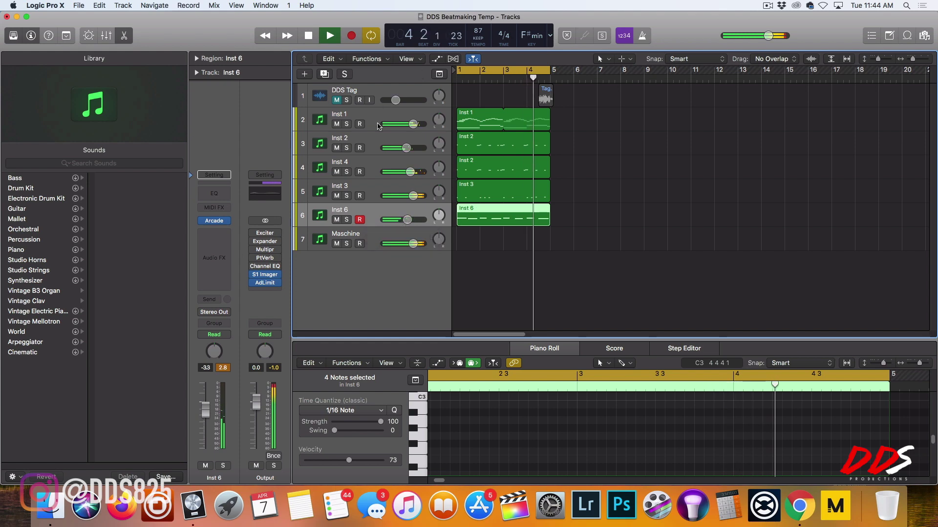
left_click(337, 172)
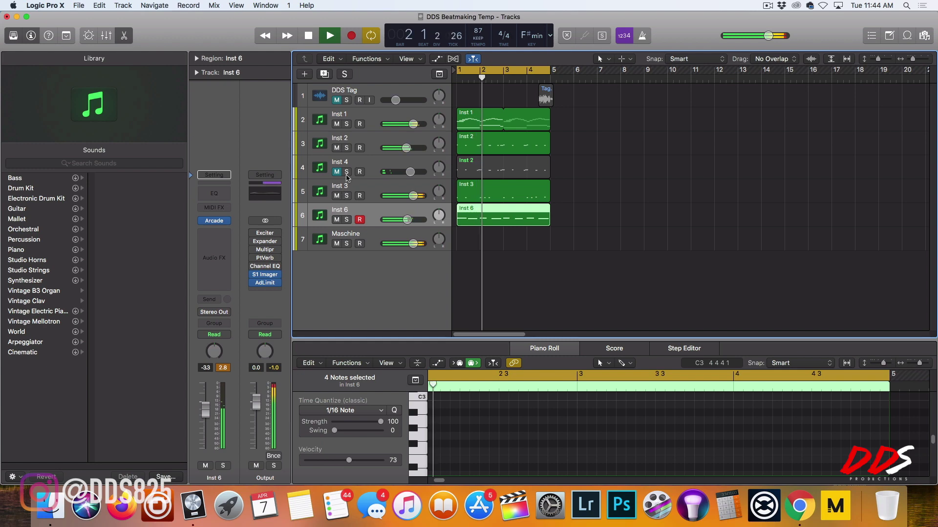
Save the project under the new name 7th as a package in the April folder of the beats directory
left_click(78, 6)
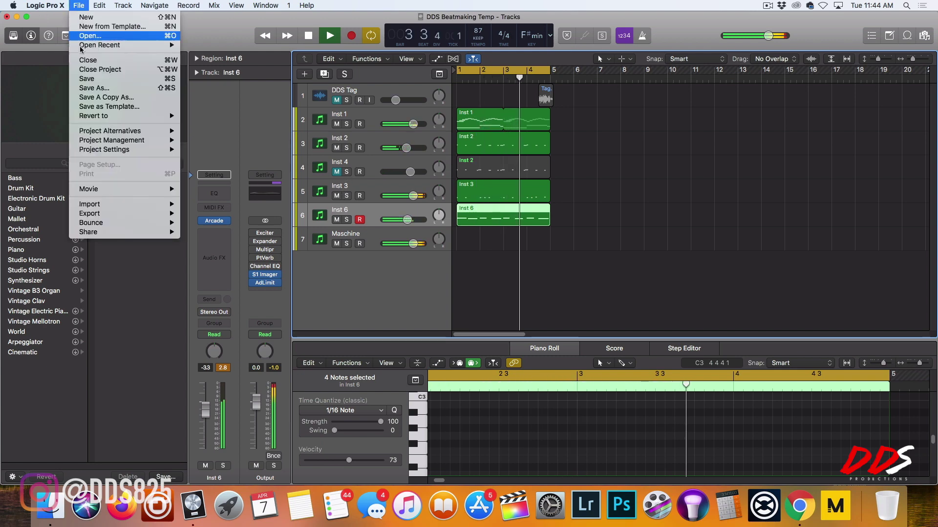
left_click(121, 90)
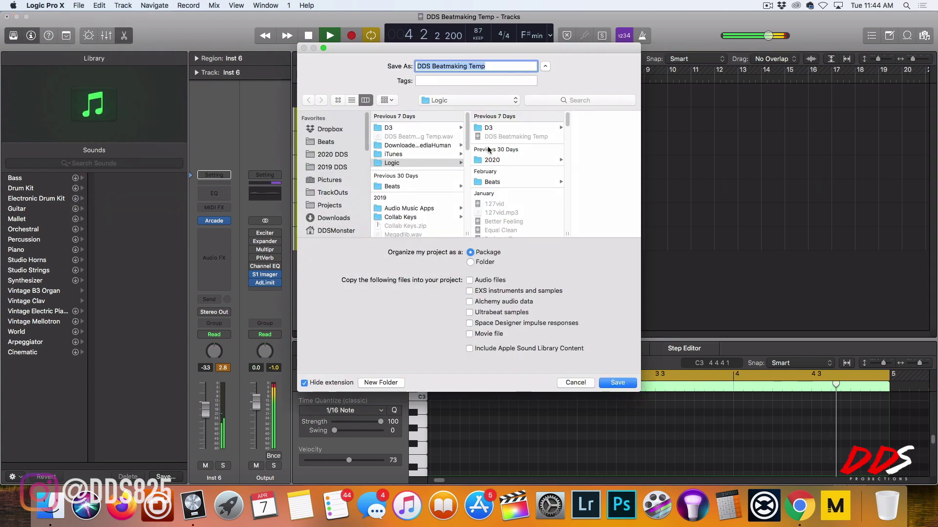
left_click(493, 182)
left_click(547, 127)
left_click(553, 127)
left_click_drag(487, 67, 363, 50)
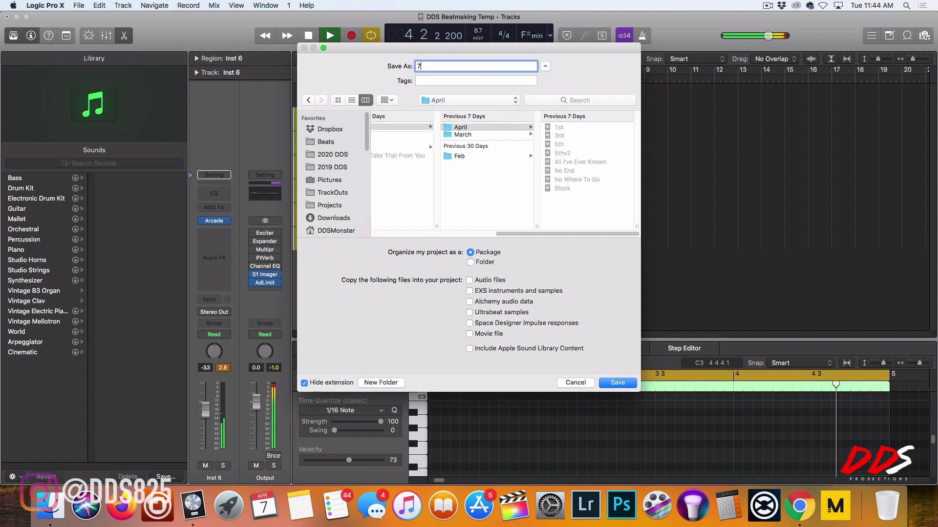
key("Return")
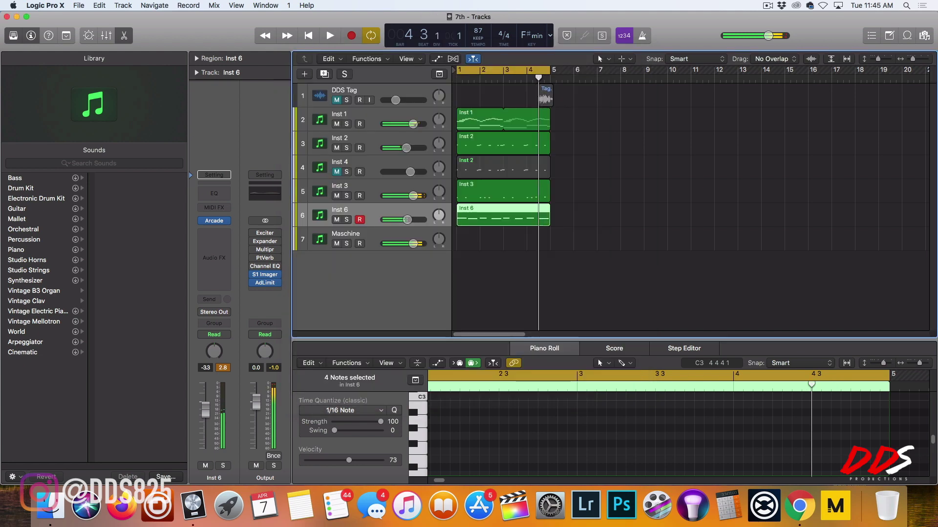
Return the playhead to the start of the project and set the project key to E minor
left_click(304, 35)
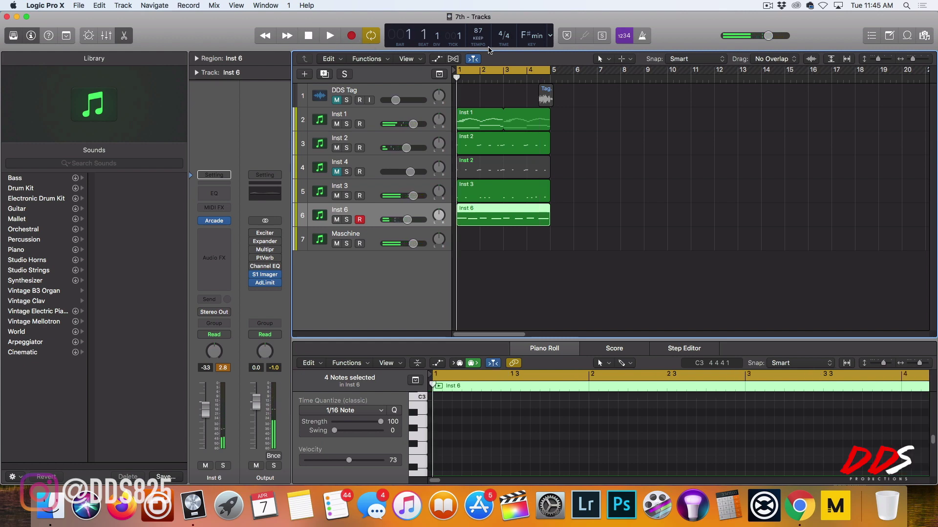
left_click(524, 35)
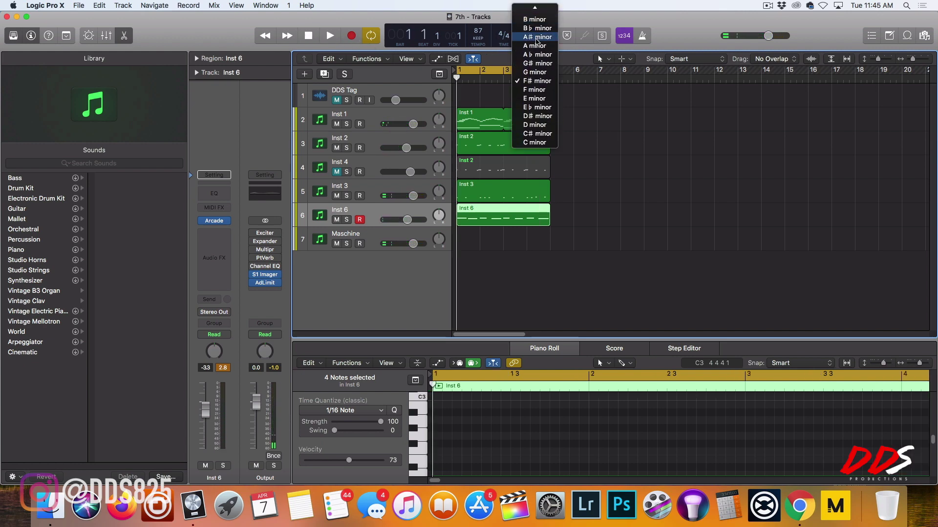
left_click(533, 98)
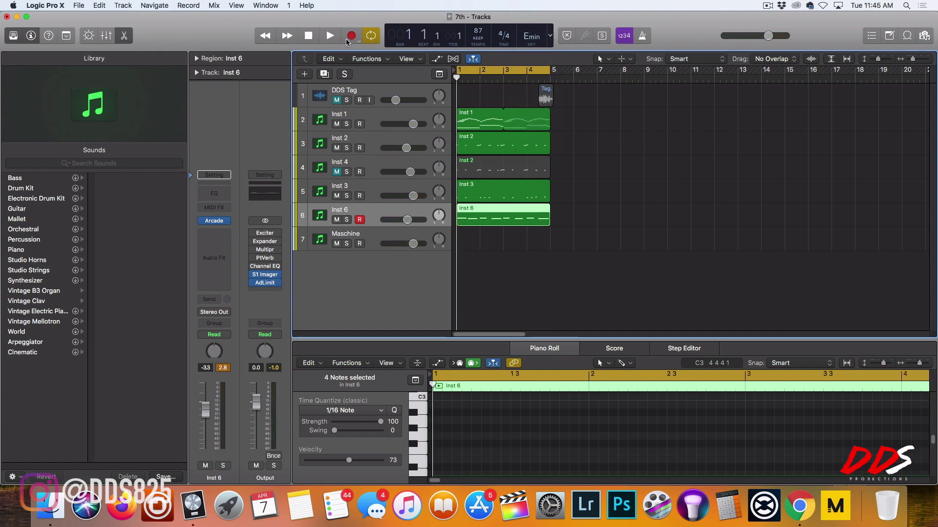
Play the beat, compare it with the Inst 4 track unmuted and muted again, and select the Maschine track
left_click(328, 35)
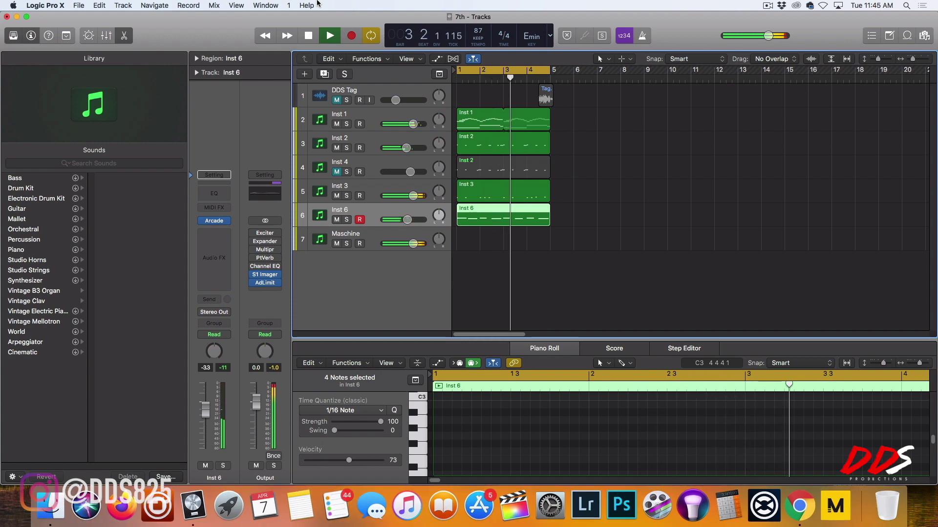
left_click(337, 172)
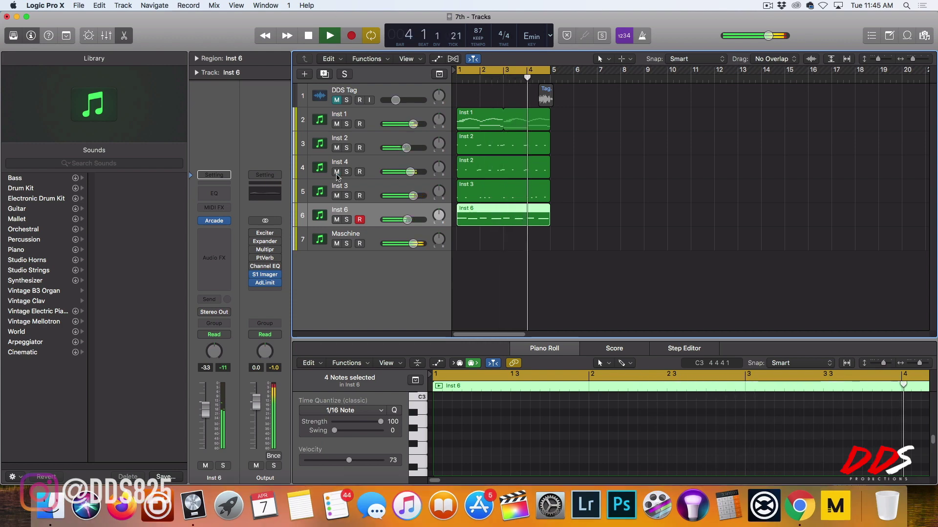
left_click(336, 172)
left_click(386, 239)
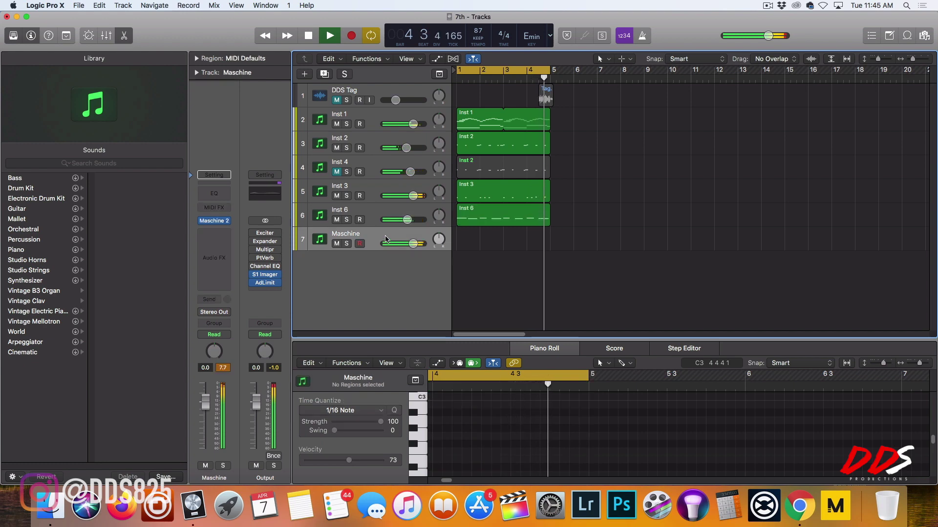